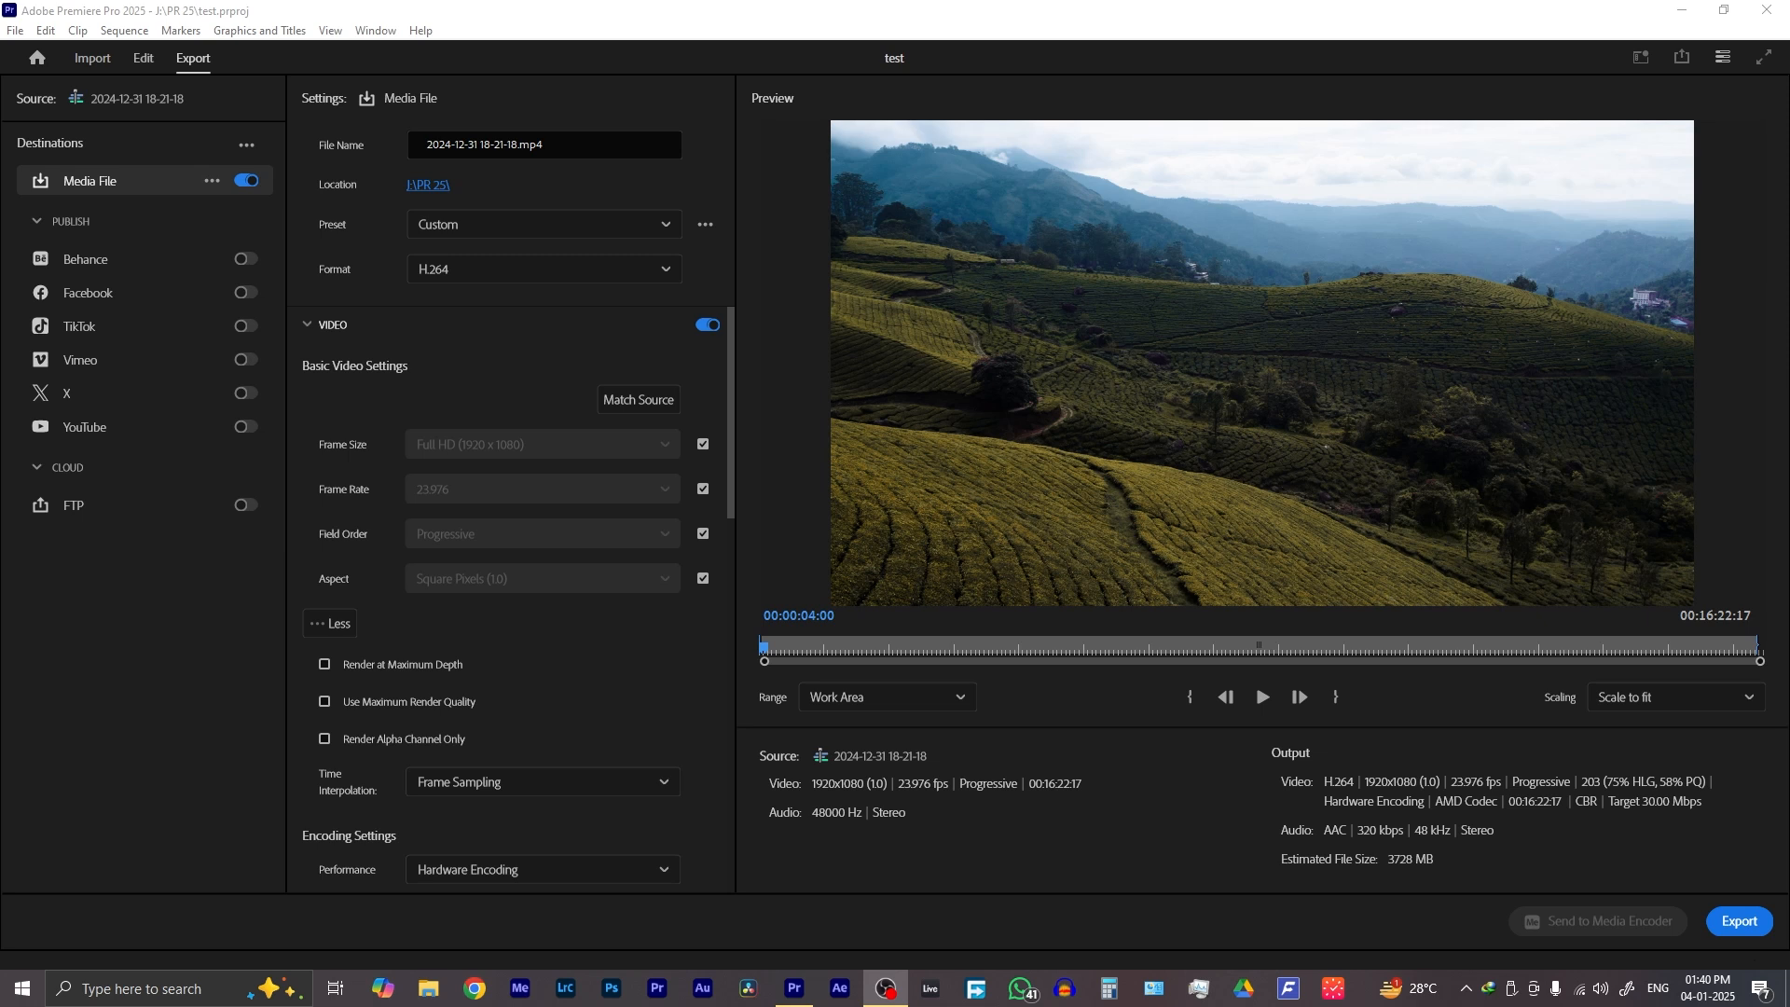
{"action": "left_click", "coordinate": [191, 66]}
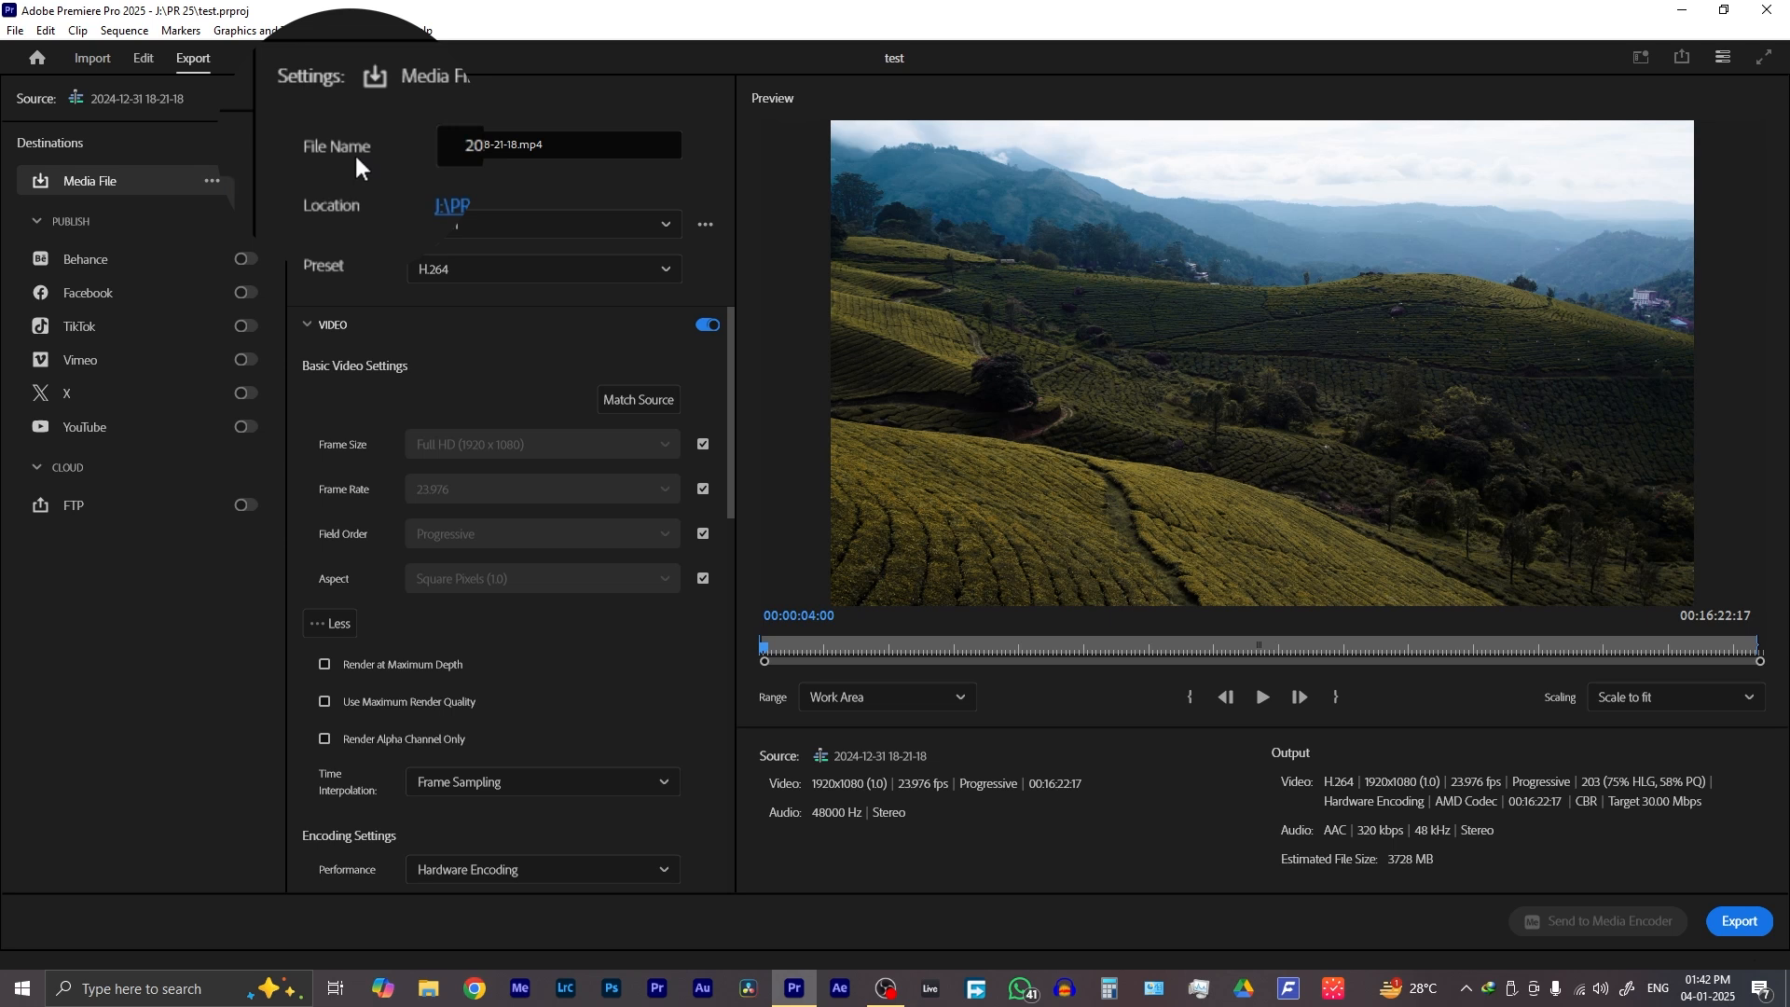
{"action": "left_click", "coordinate": [516, 146]}
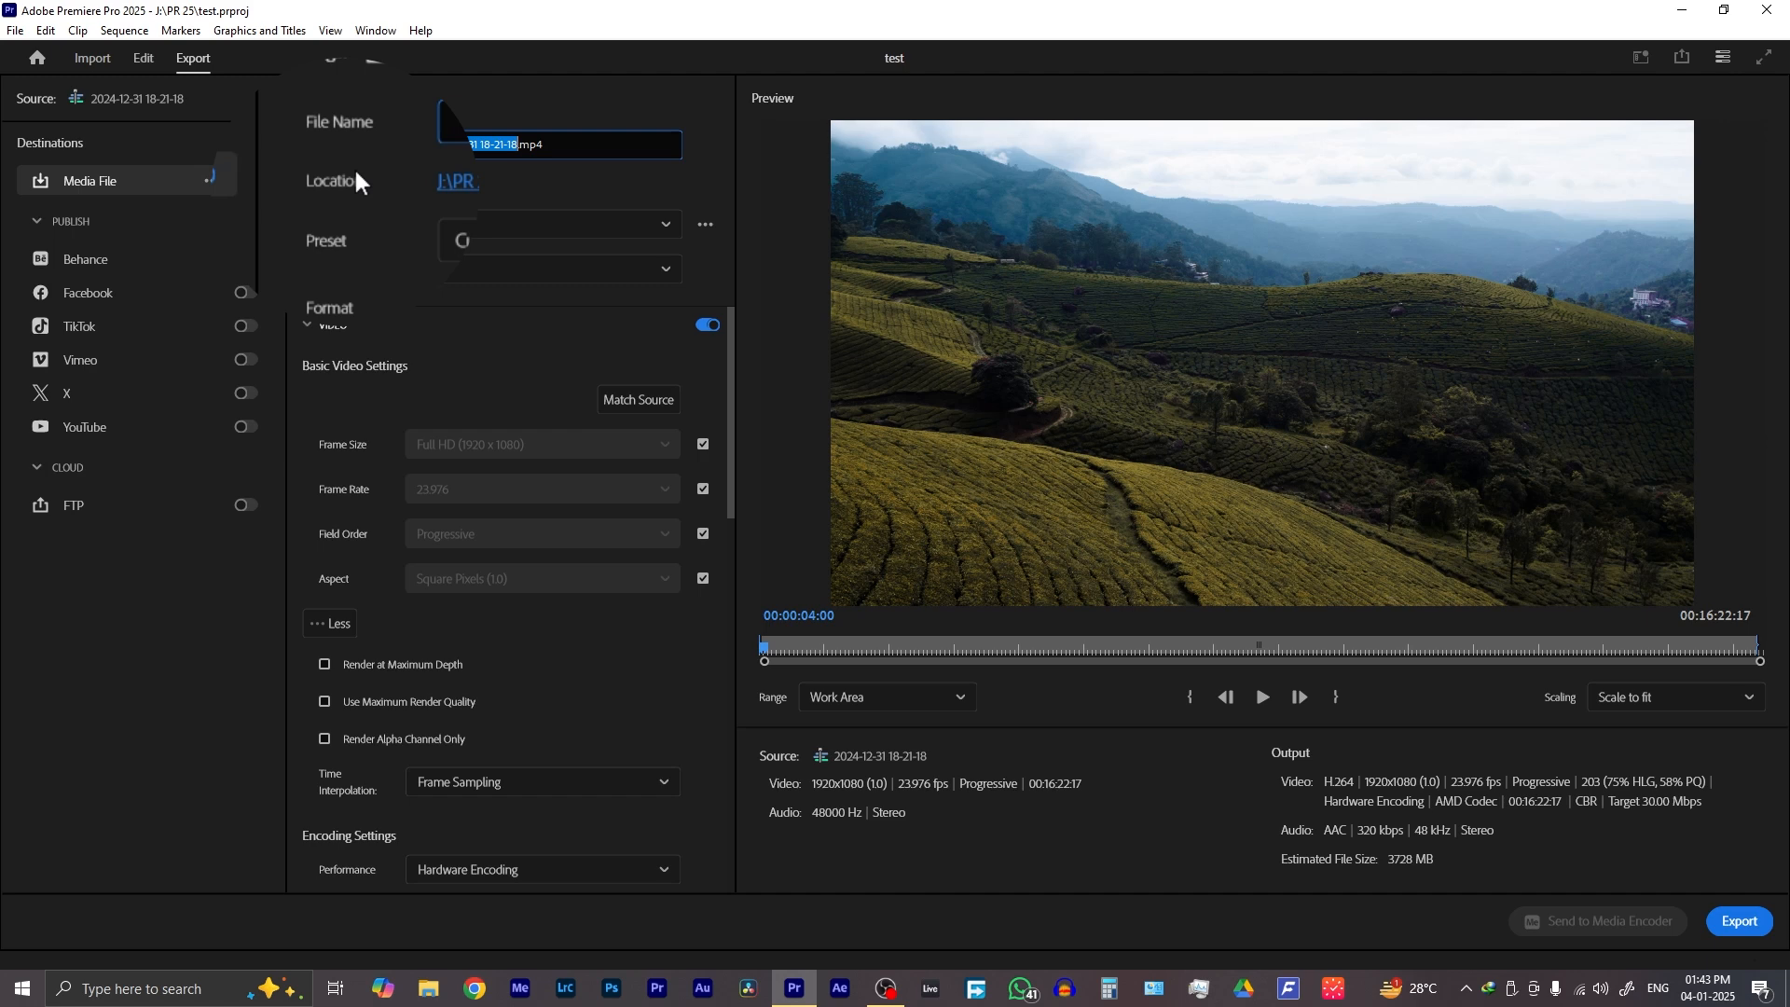
{"action": "left_click", "coordinate": [429, 187]}
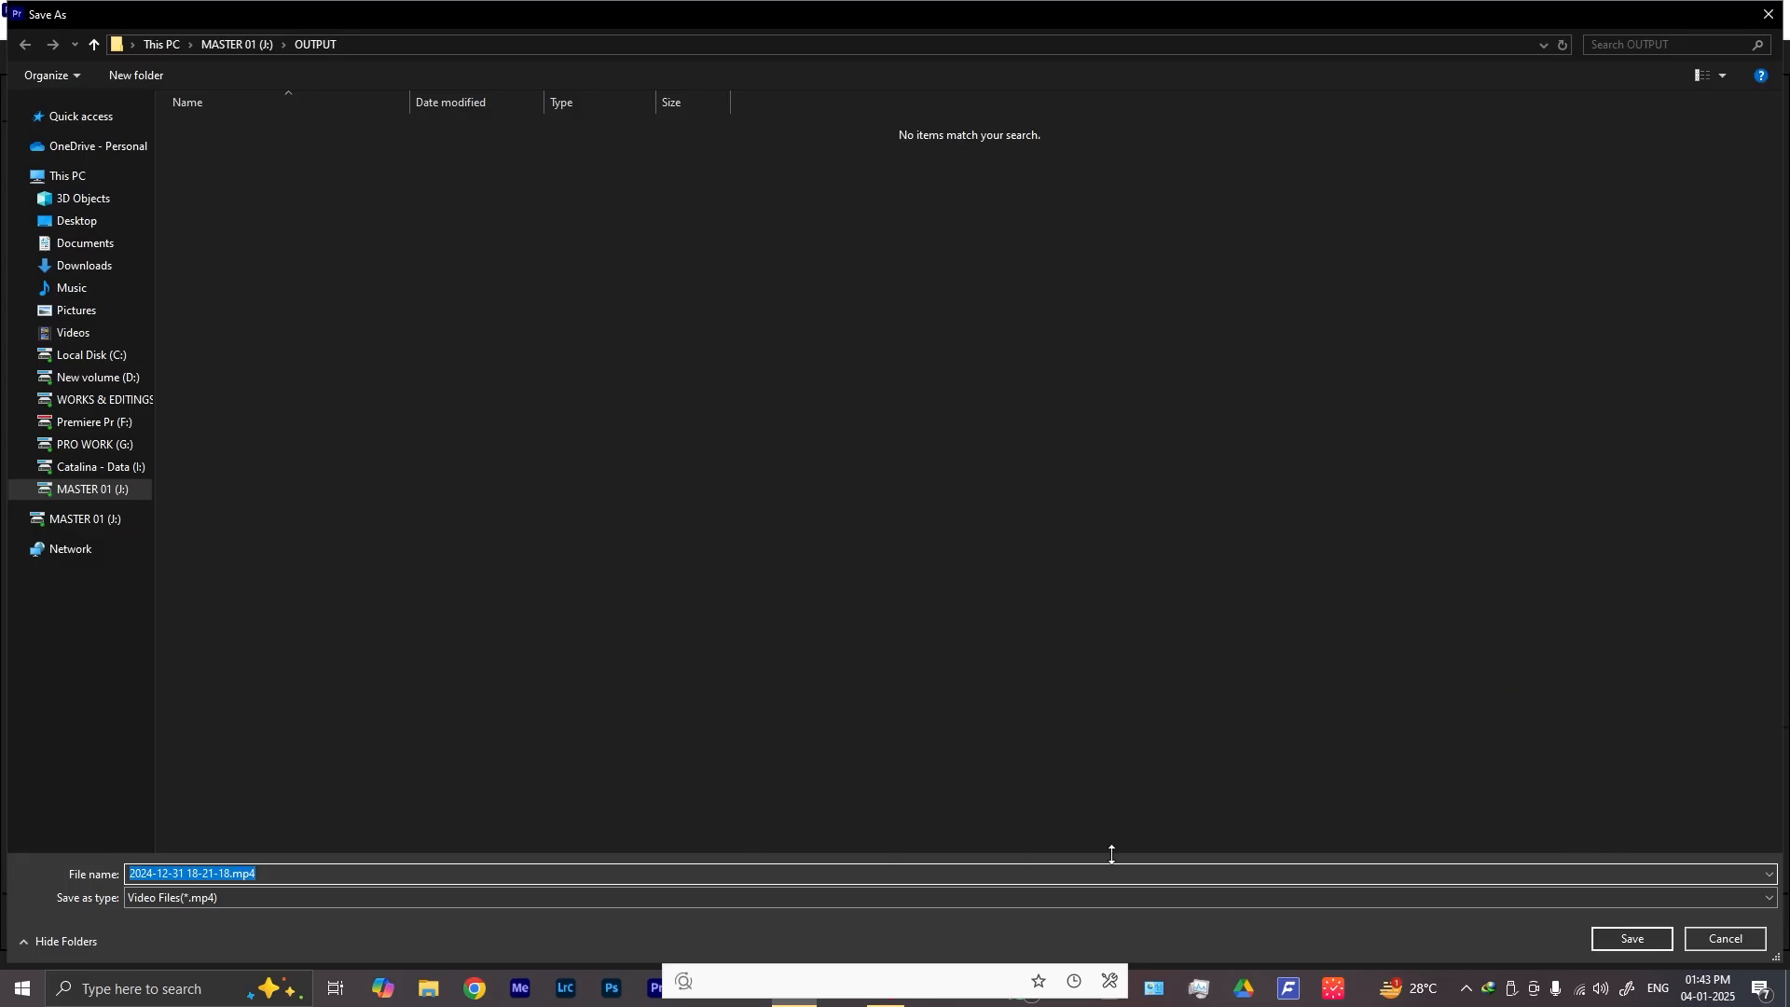
{"action": "left_click", "coordinate": [1632, 940]}
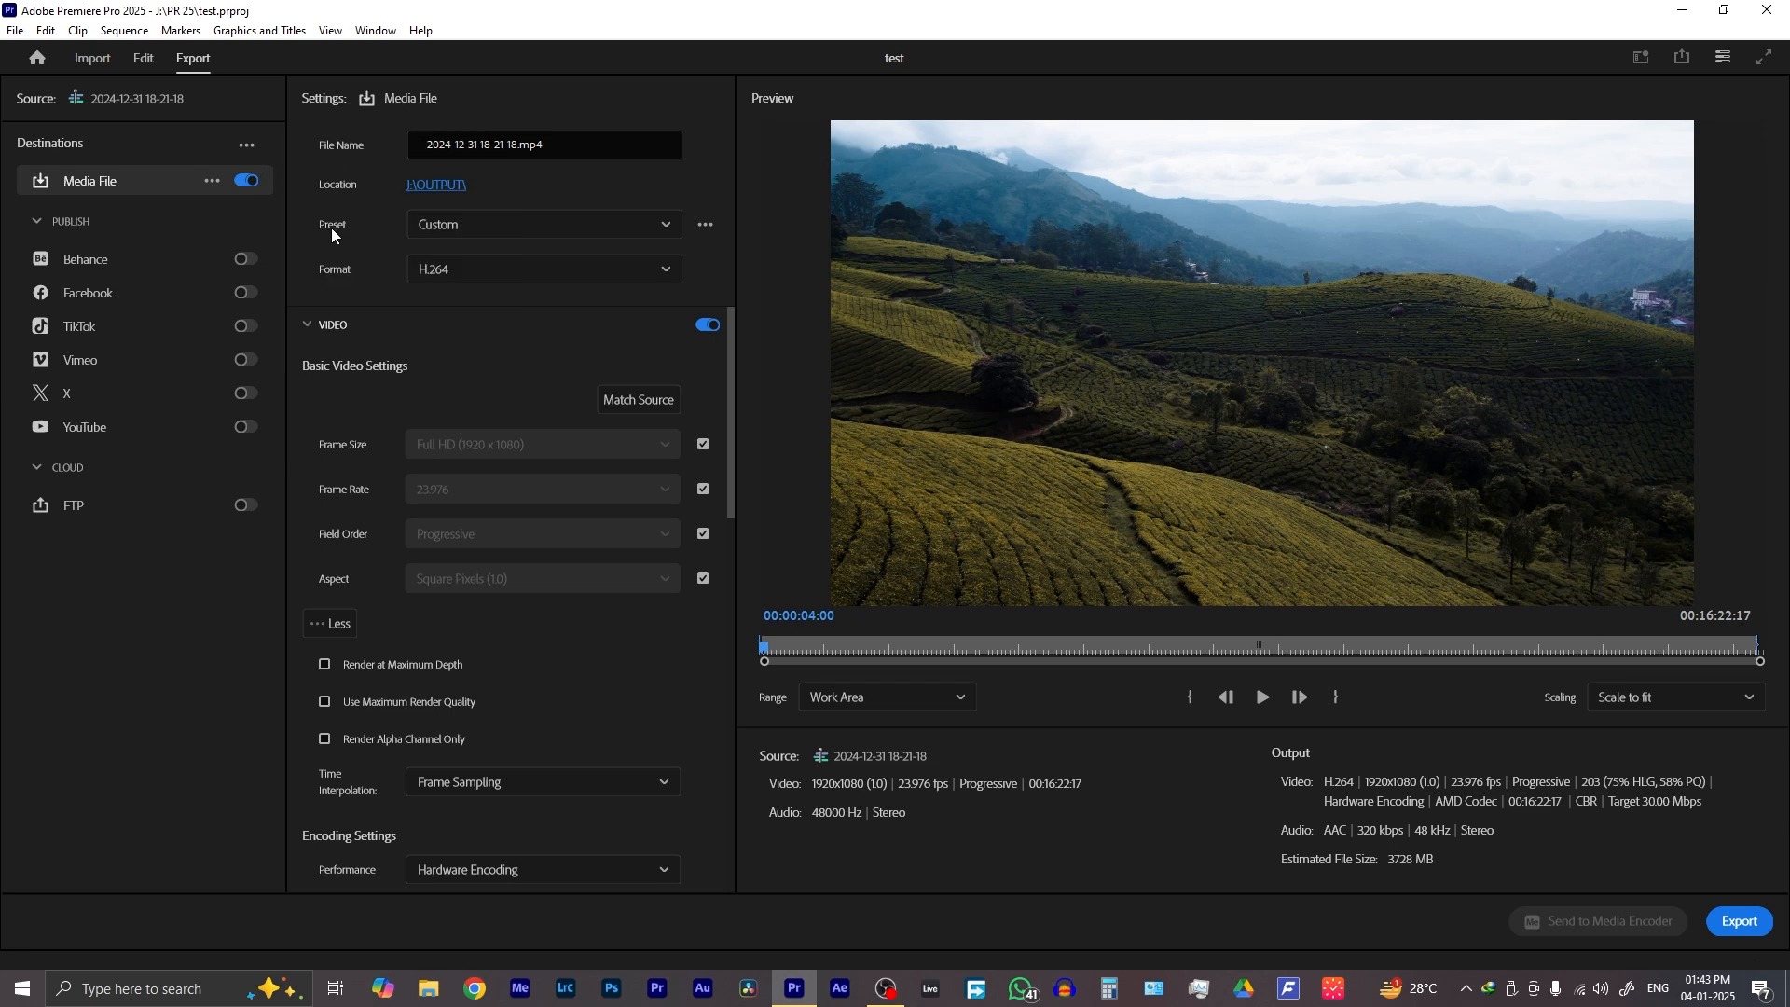
Apply the Match Source - Adaptive High Bitrate preset to the media file export
{"action": "left_click", "coordinate": [438, 234]}
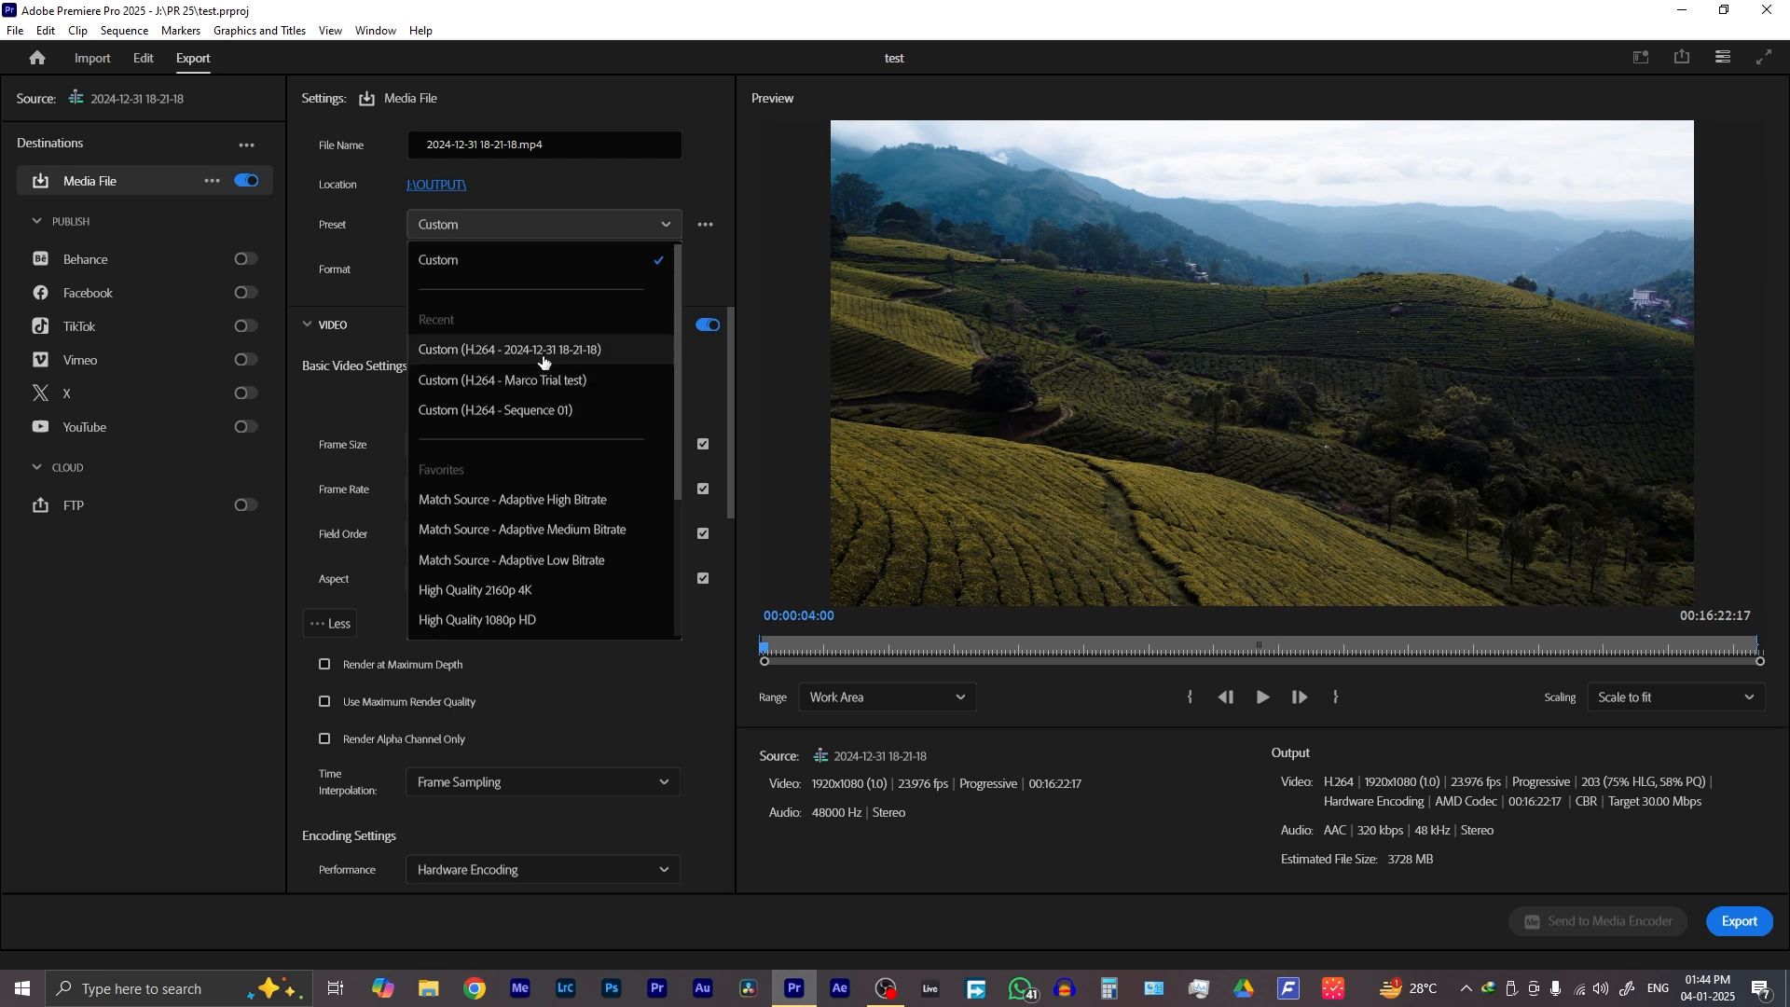
{"action": "scroll", "coordinate": [514, 423], "scroll_direction": "down", "scroll_amount": 1}
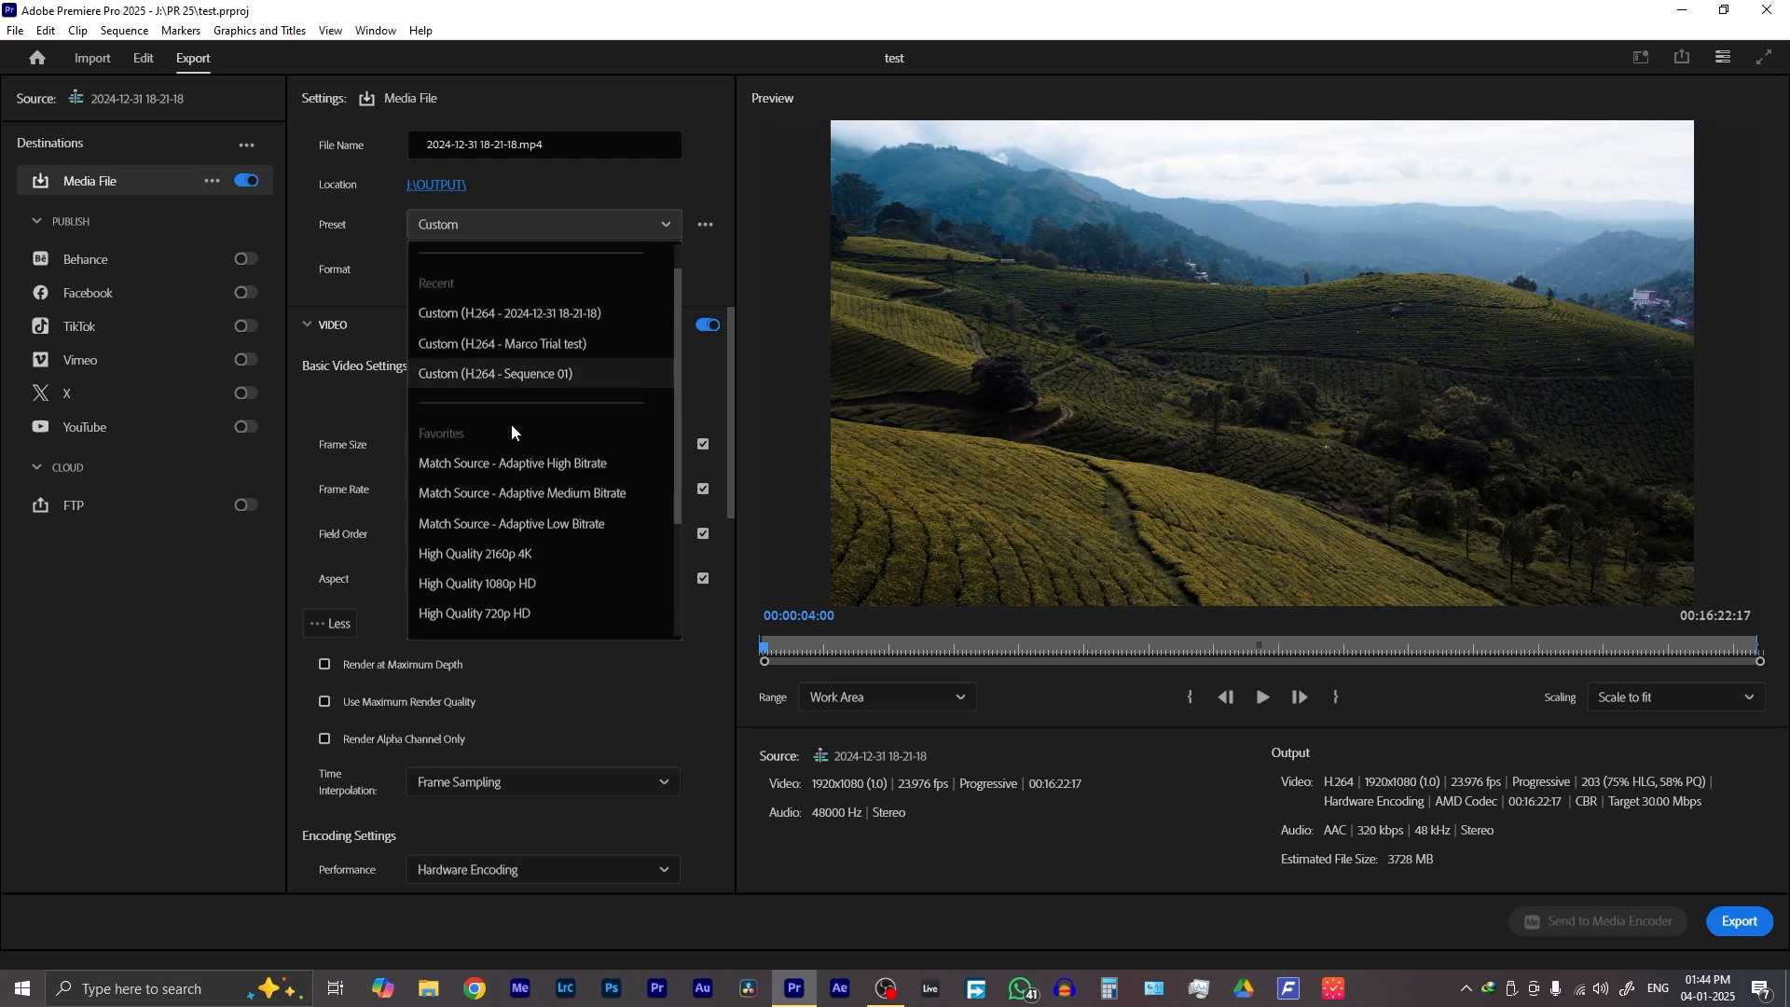
{"action": "scroll", "coordinate": [494, 425], "scroll_direction": "down", "scroll_amount": 1}
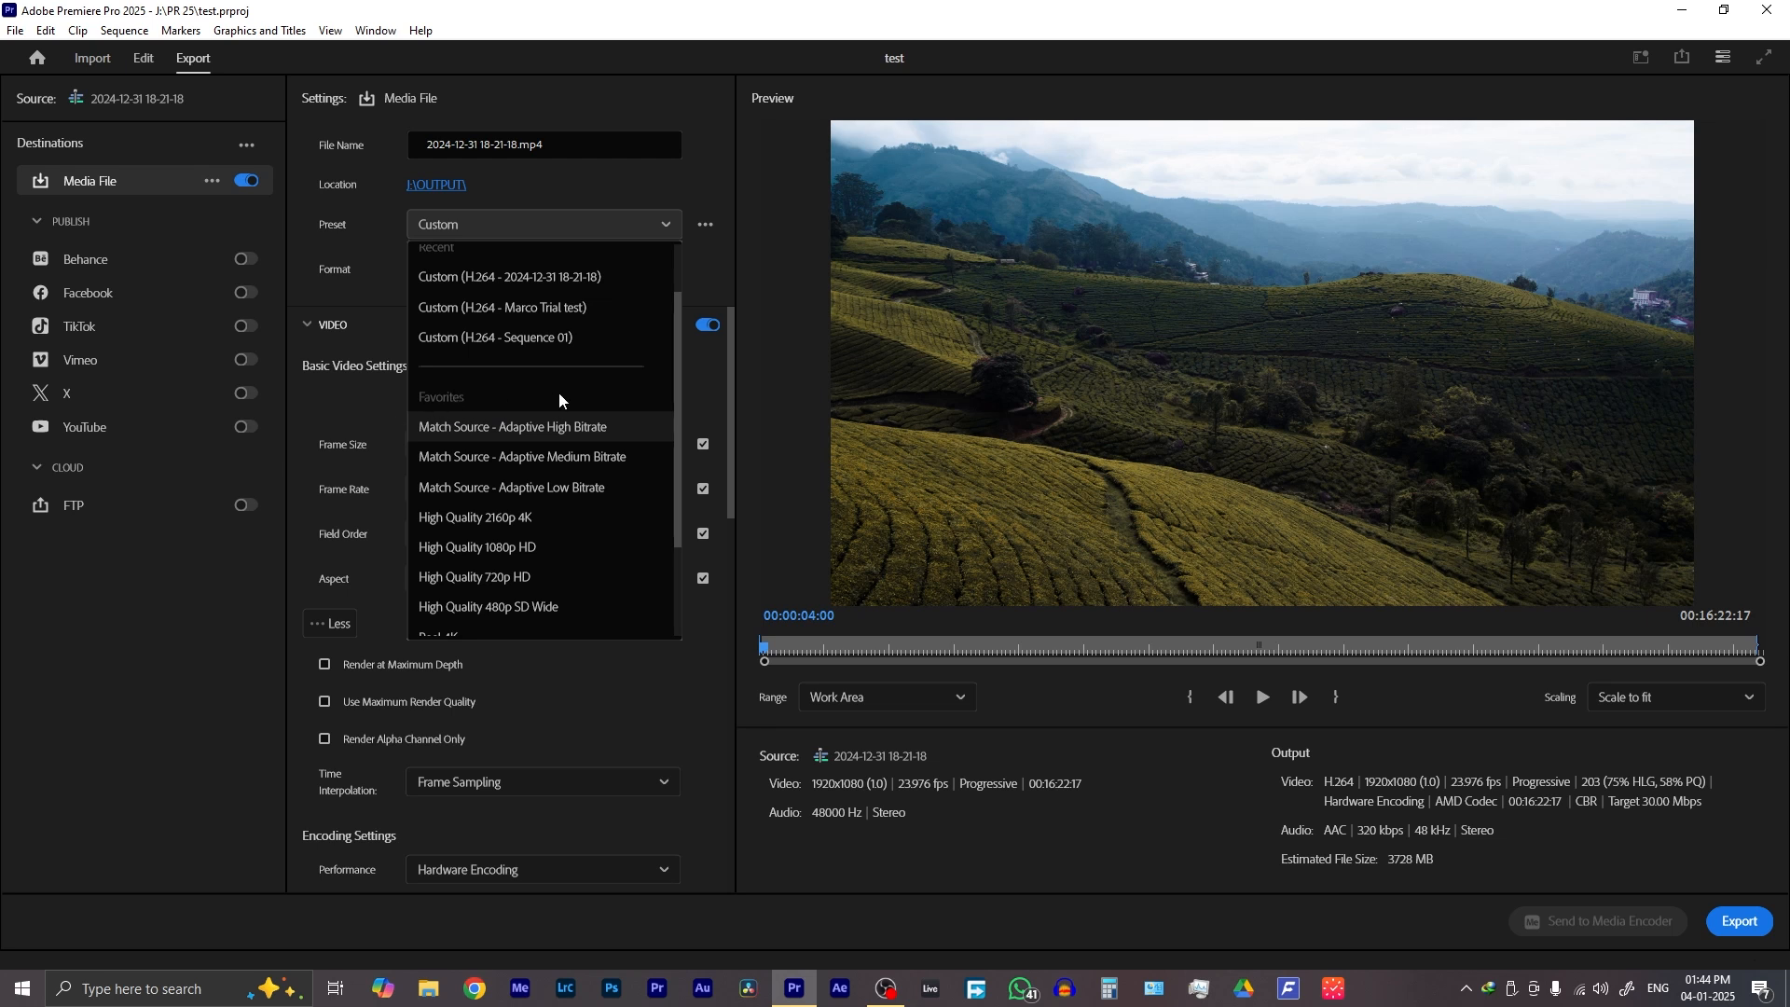
{"action": "scroll", "coordinate": [467, 402], "scroll_direction": "down", "scroll_amount": 1}
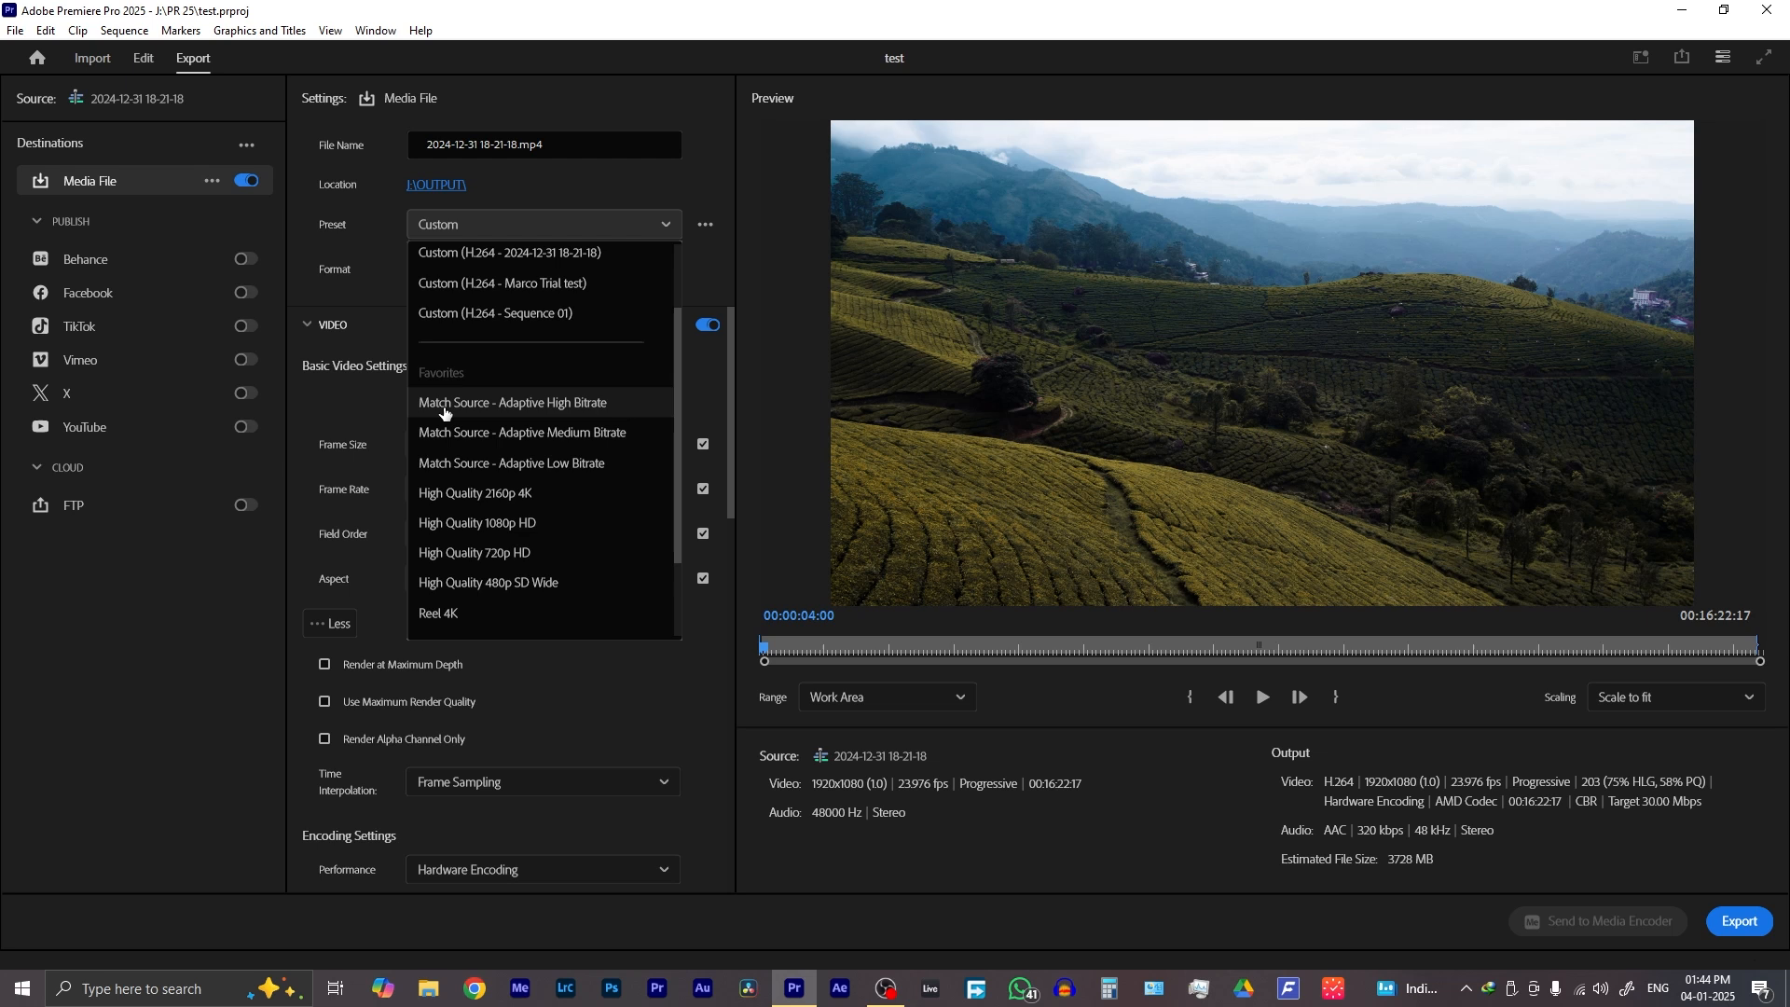
{"action": "left_click", "coordinate": [444, 409]}
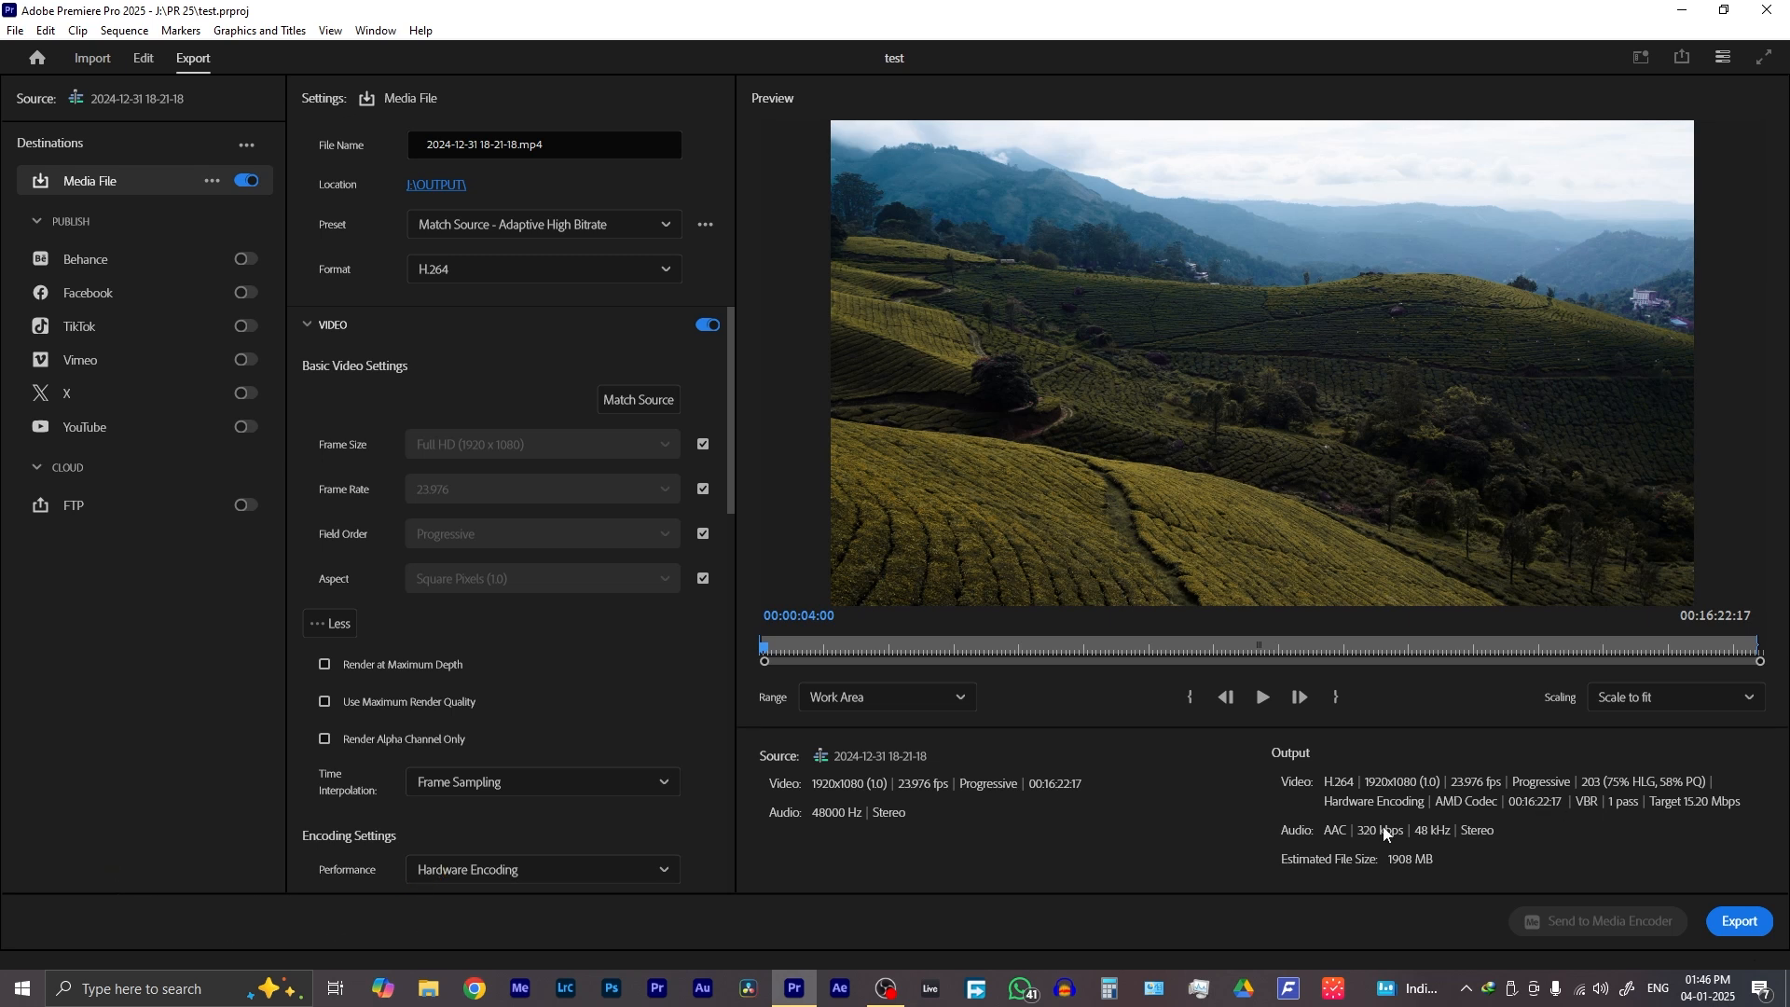
Try the High Quality 1080p HD preset, replace it with High Quality 2160p 4K, and look through the other presets
{"action": "left_click", "coordinate": [566, 222]}
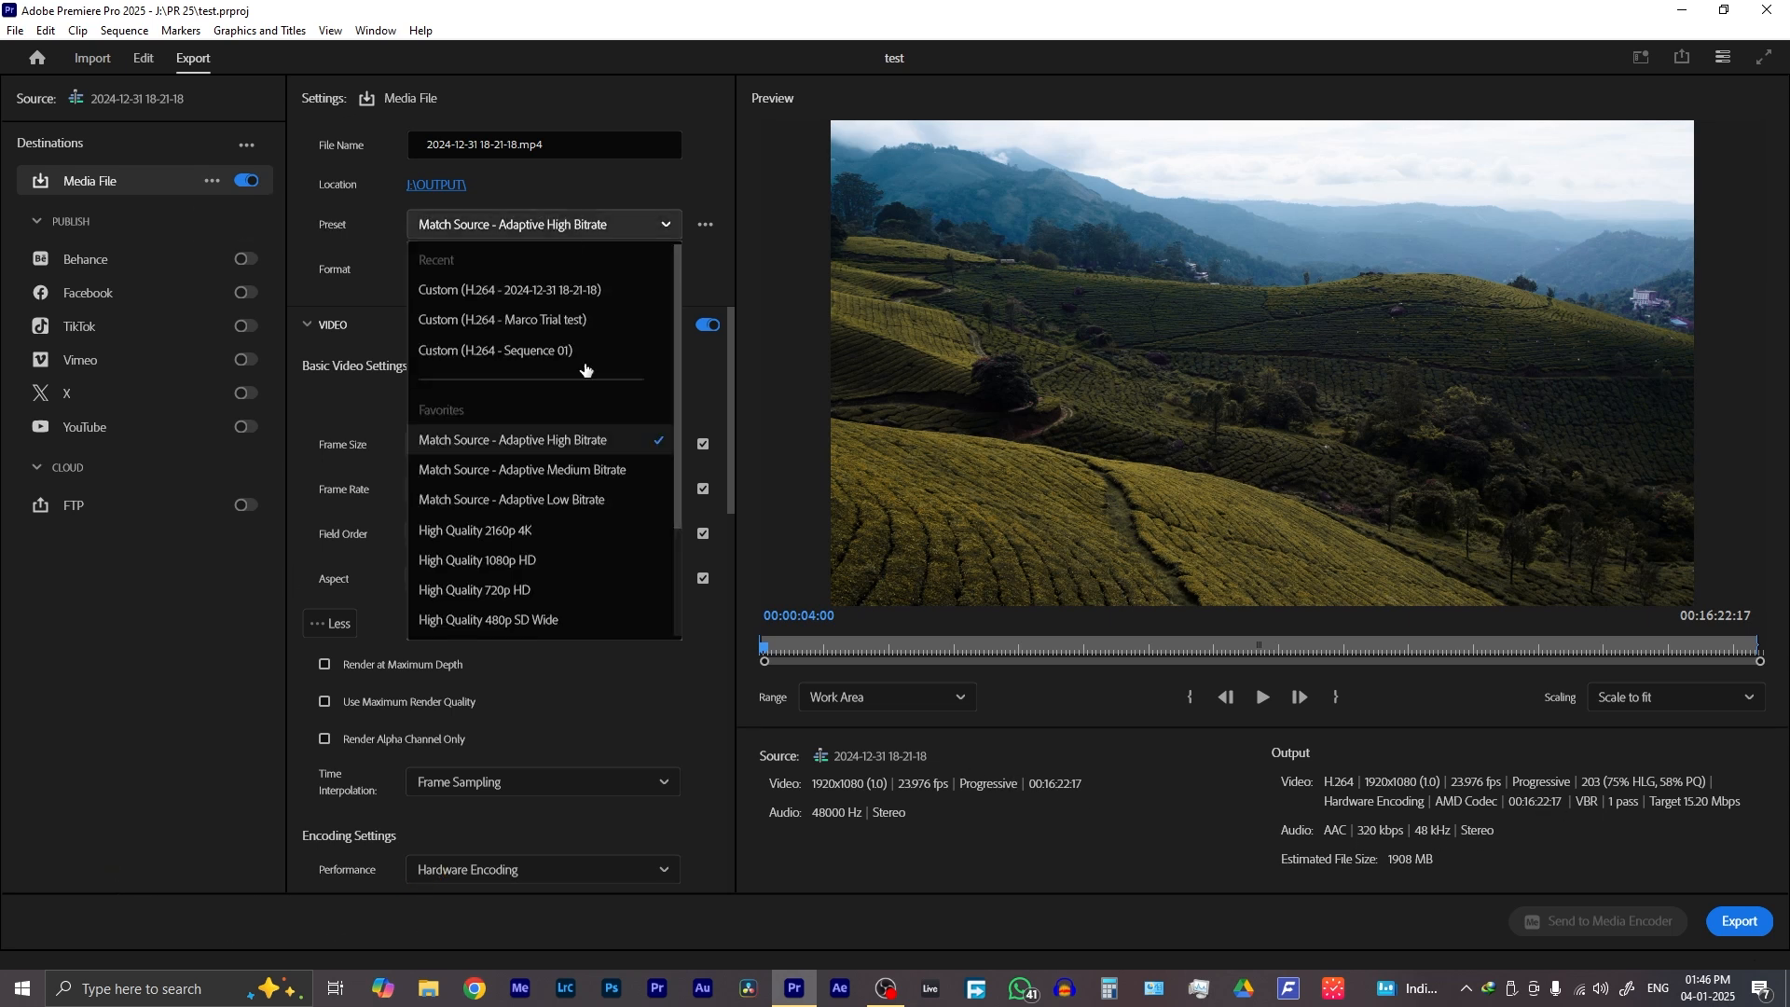
{"action": "left_click", "coordinate": [541, 550]}
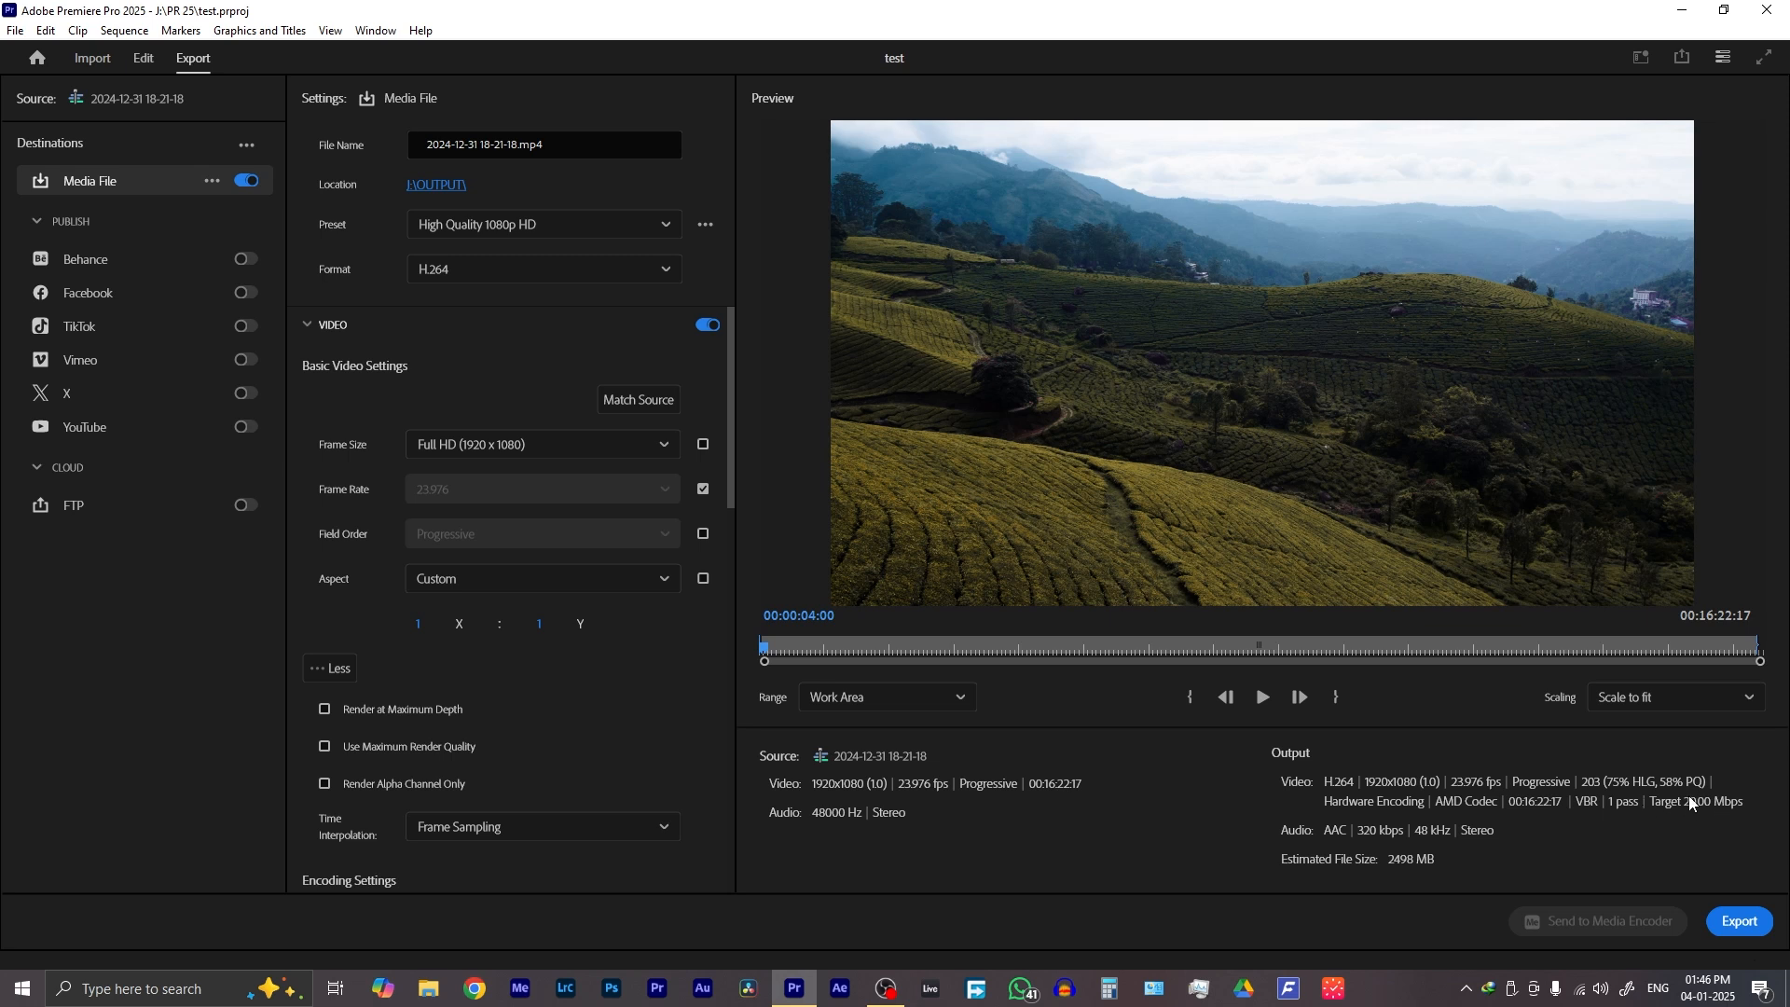
{"action": "left_click", "coordinate": [489, 228]}
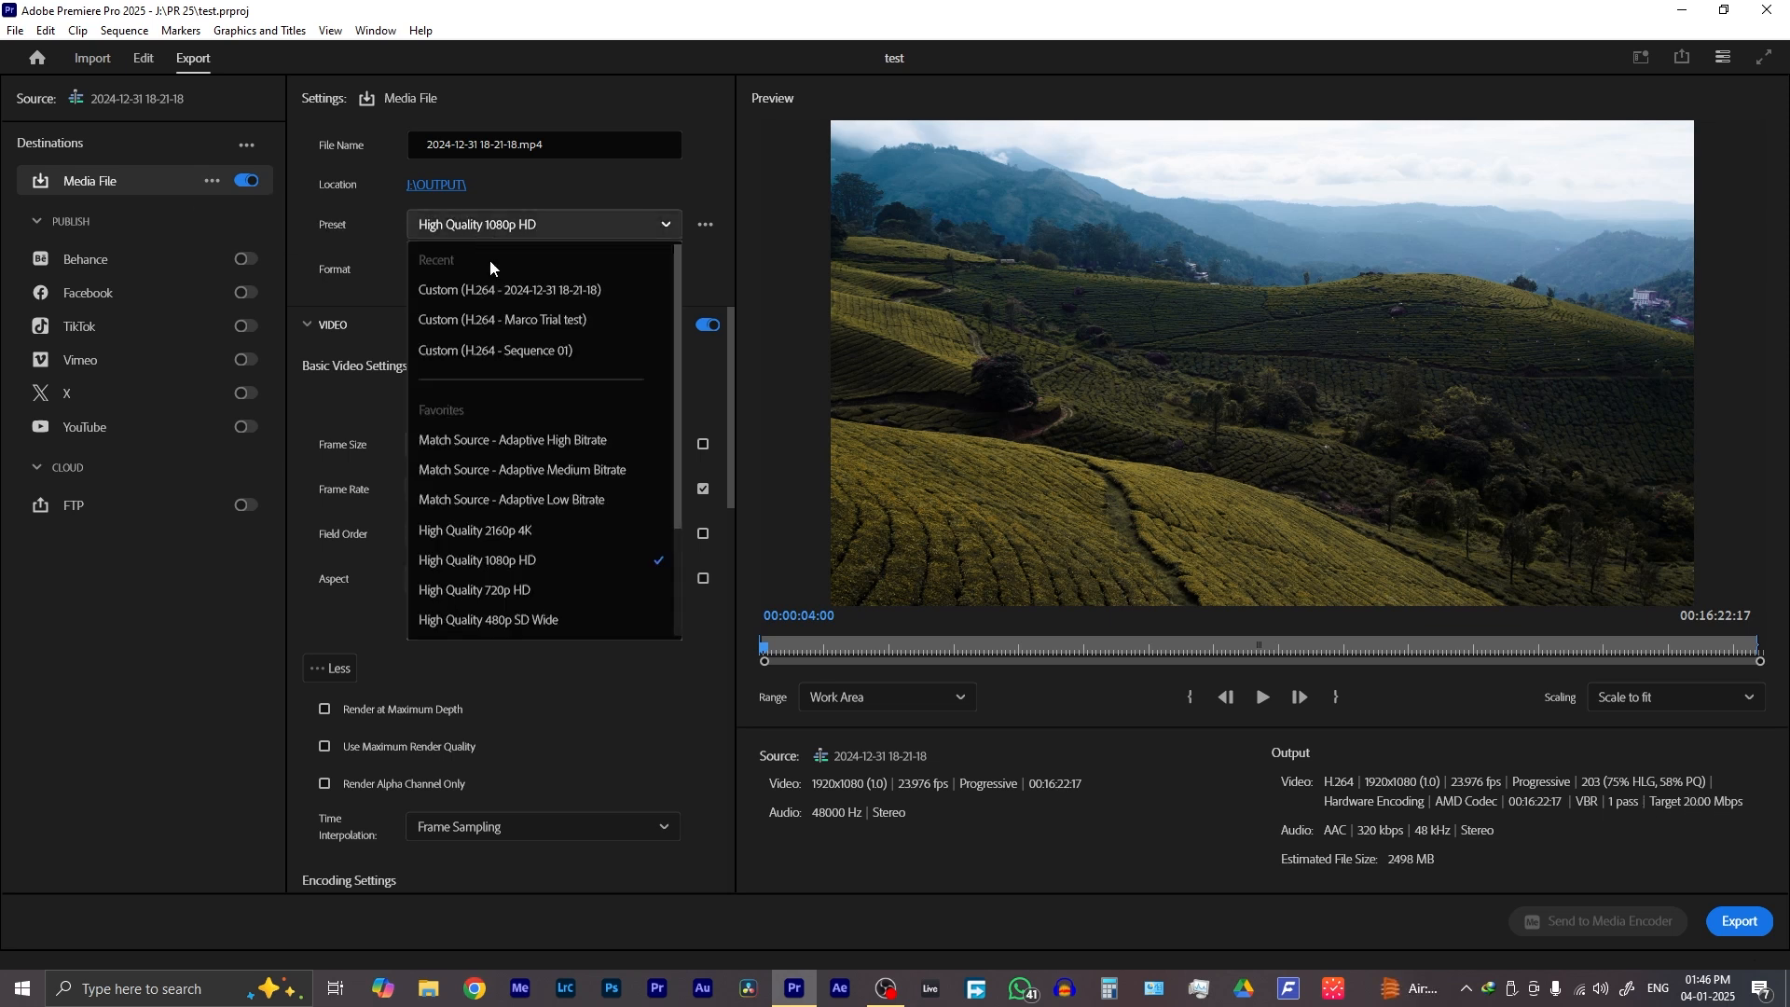
{"action": "left_click", "coordinate": [536, 530]}
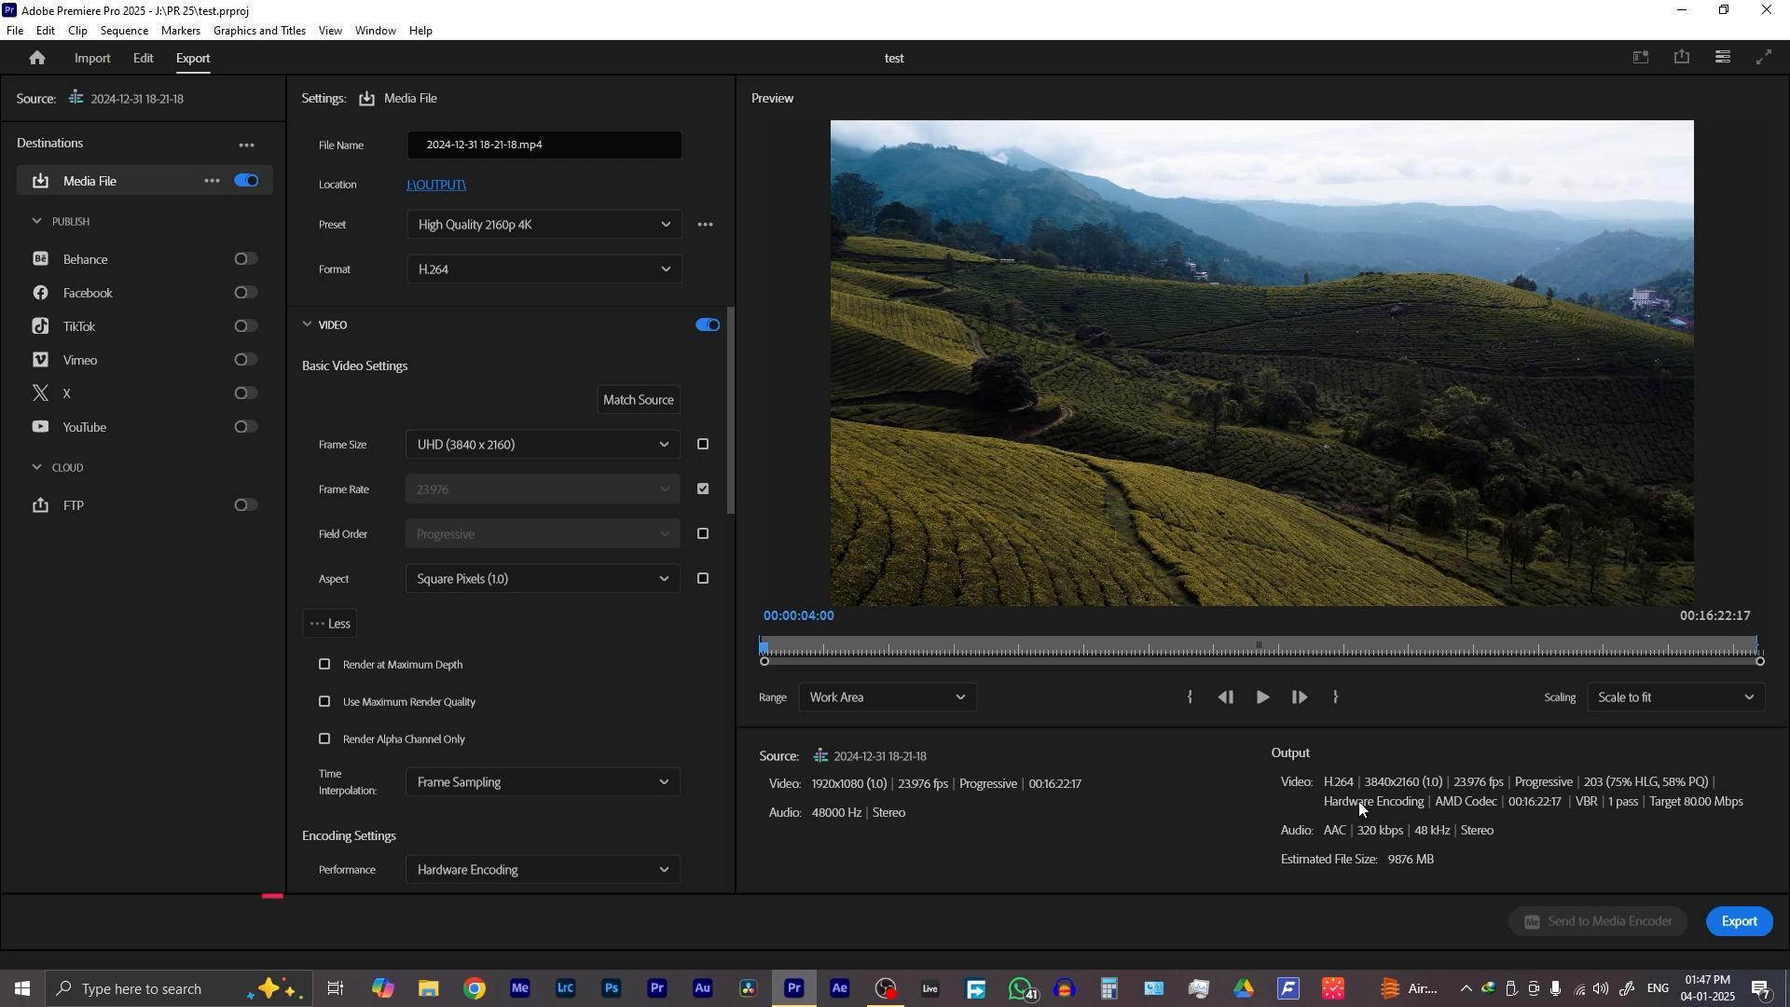
{"action": "left_click", "coordinate": [543, 223]}
{"action": "scroll", "coordinate": [517, 499], "scroll_direction": "down", "scroll_amount": 3}
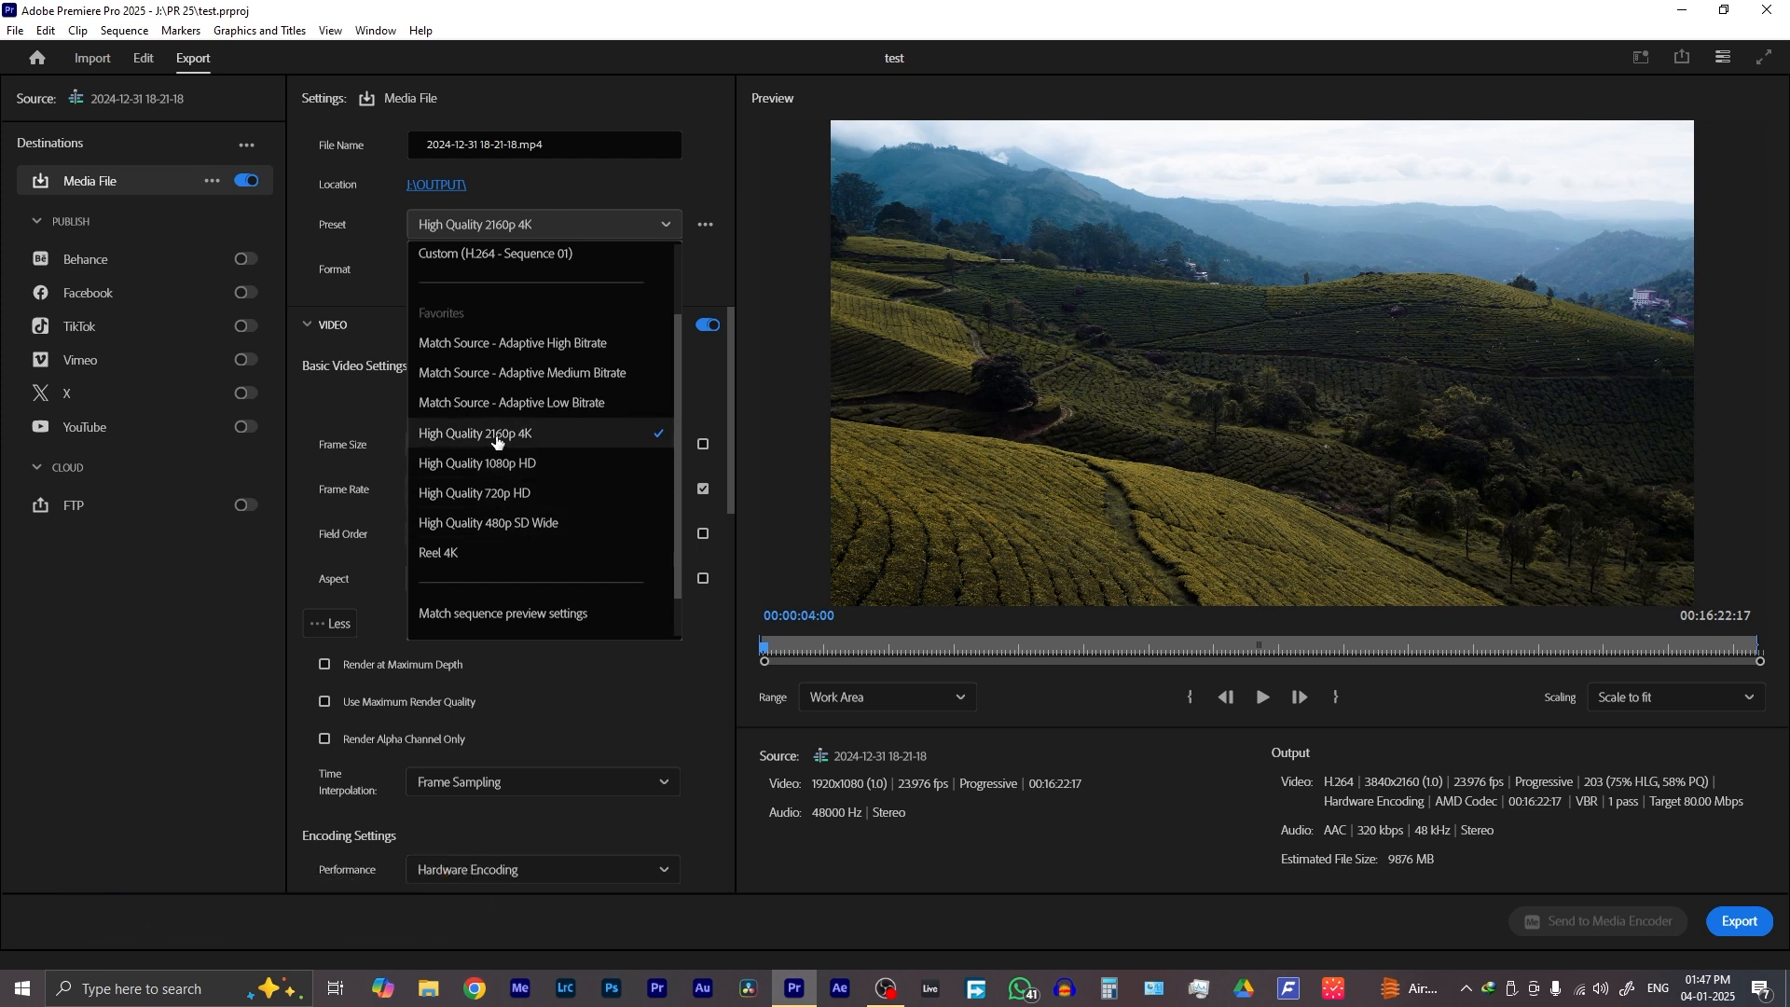
{"action": "left_click", "coordinate": [464, 233]}
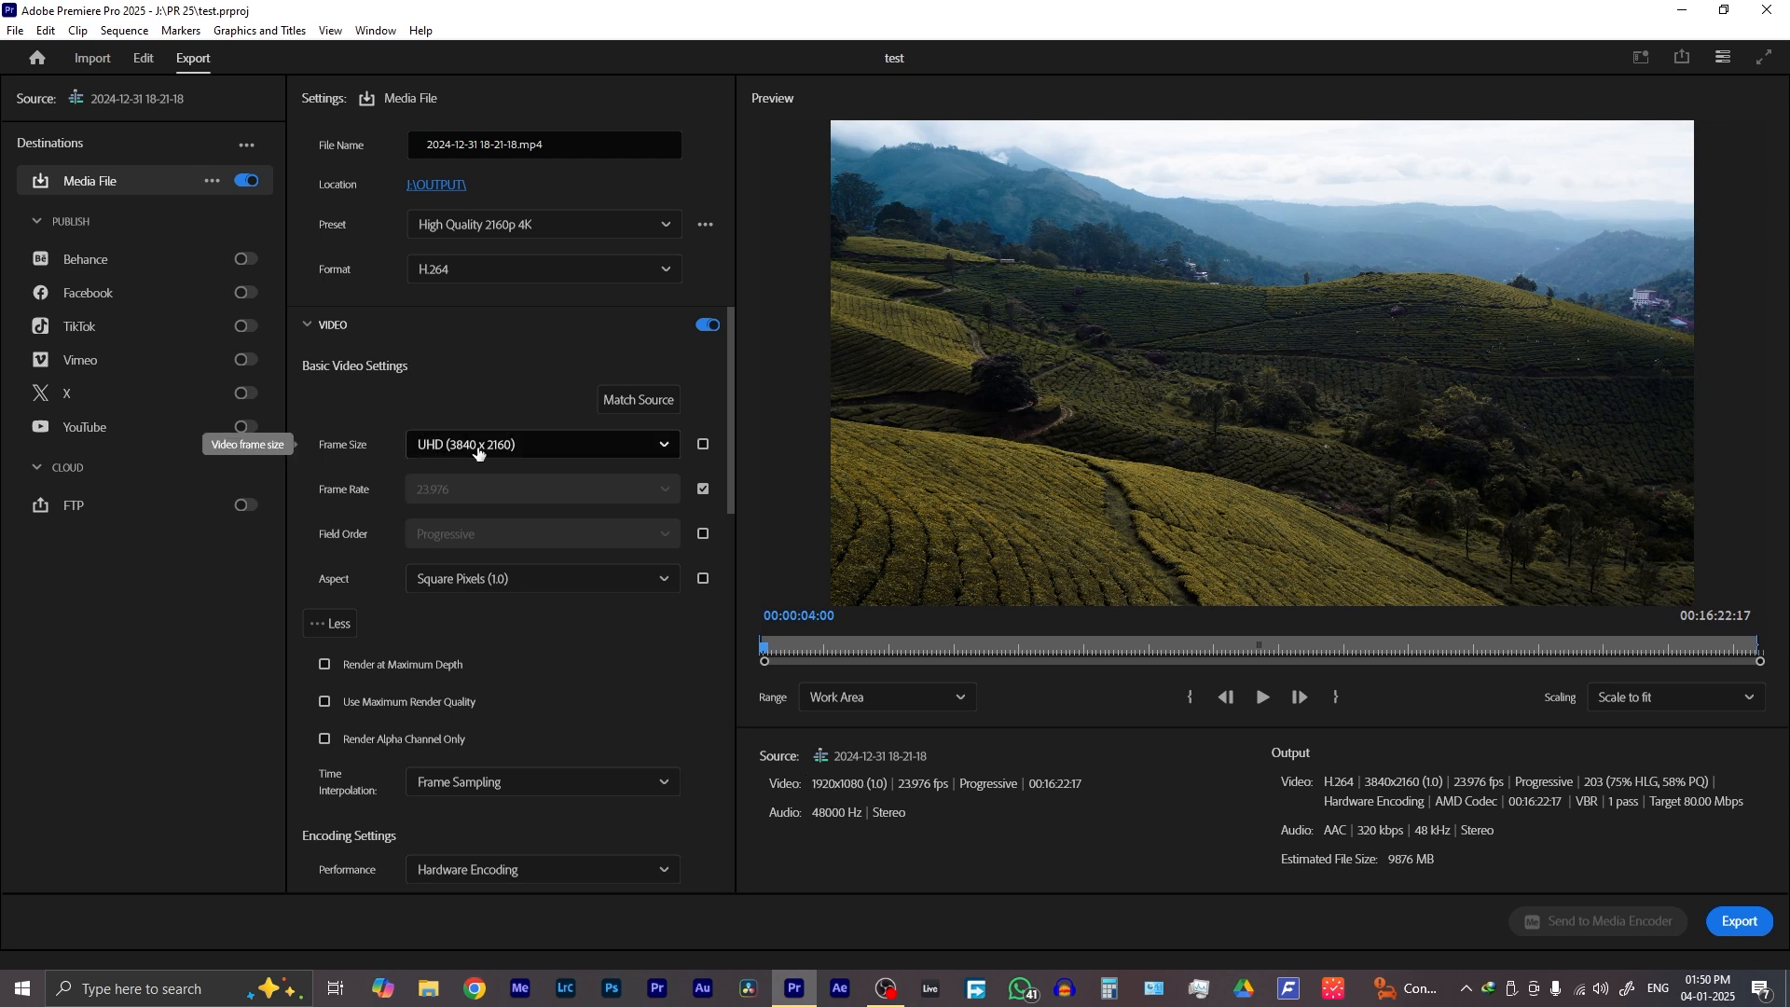
Match the video settings to the source, try a frame size of HD (1280 x 720), and restore source-matched Full HD (1920 x 1080)
{"action": "left_click", "coordinate": [640, 399]}
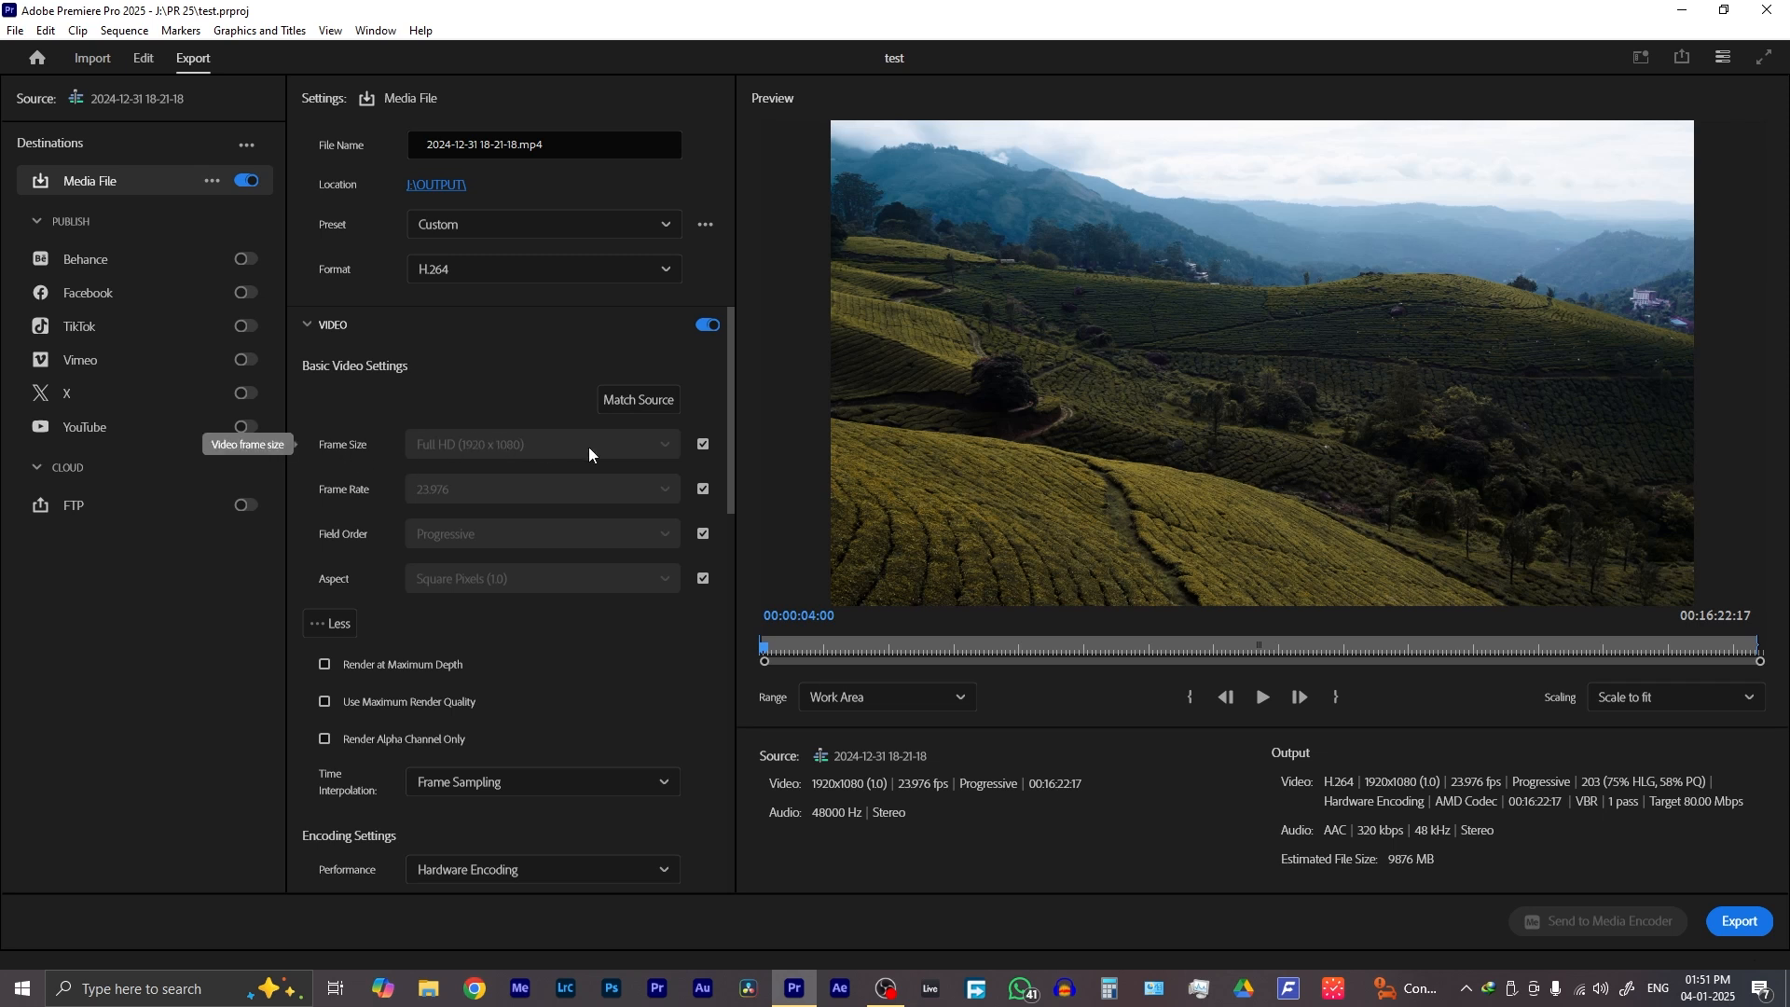
{"action": "left_click", "coordinate": [704, 438]}
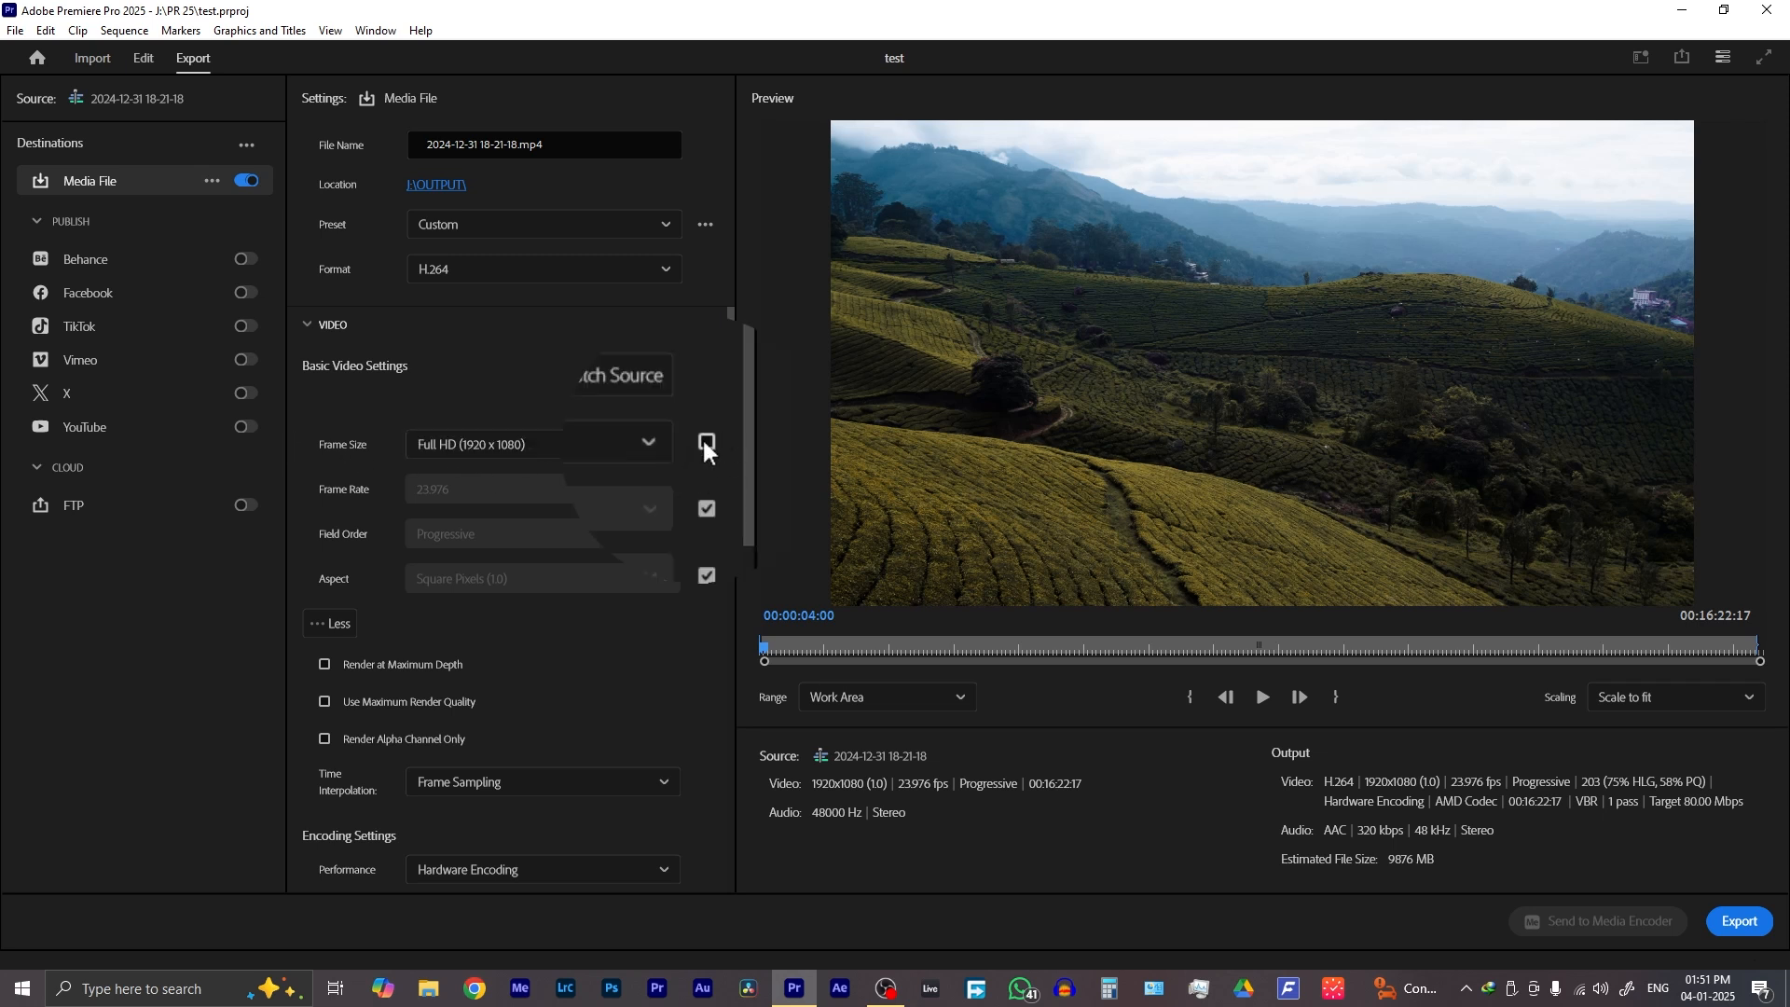
{"action": "left_click", "coordinate": [572, 446]}
{"action": "left_click", "coordinate": [500, 600]}
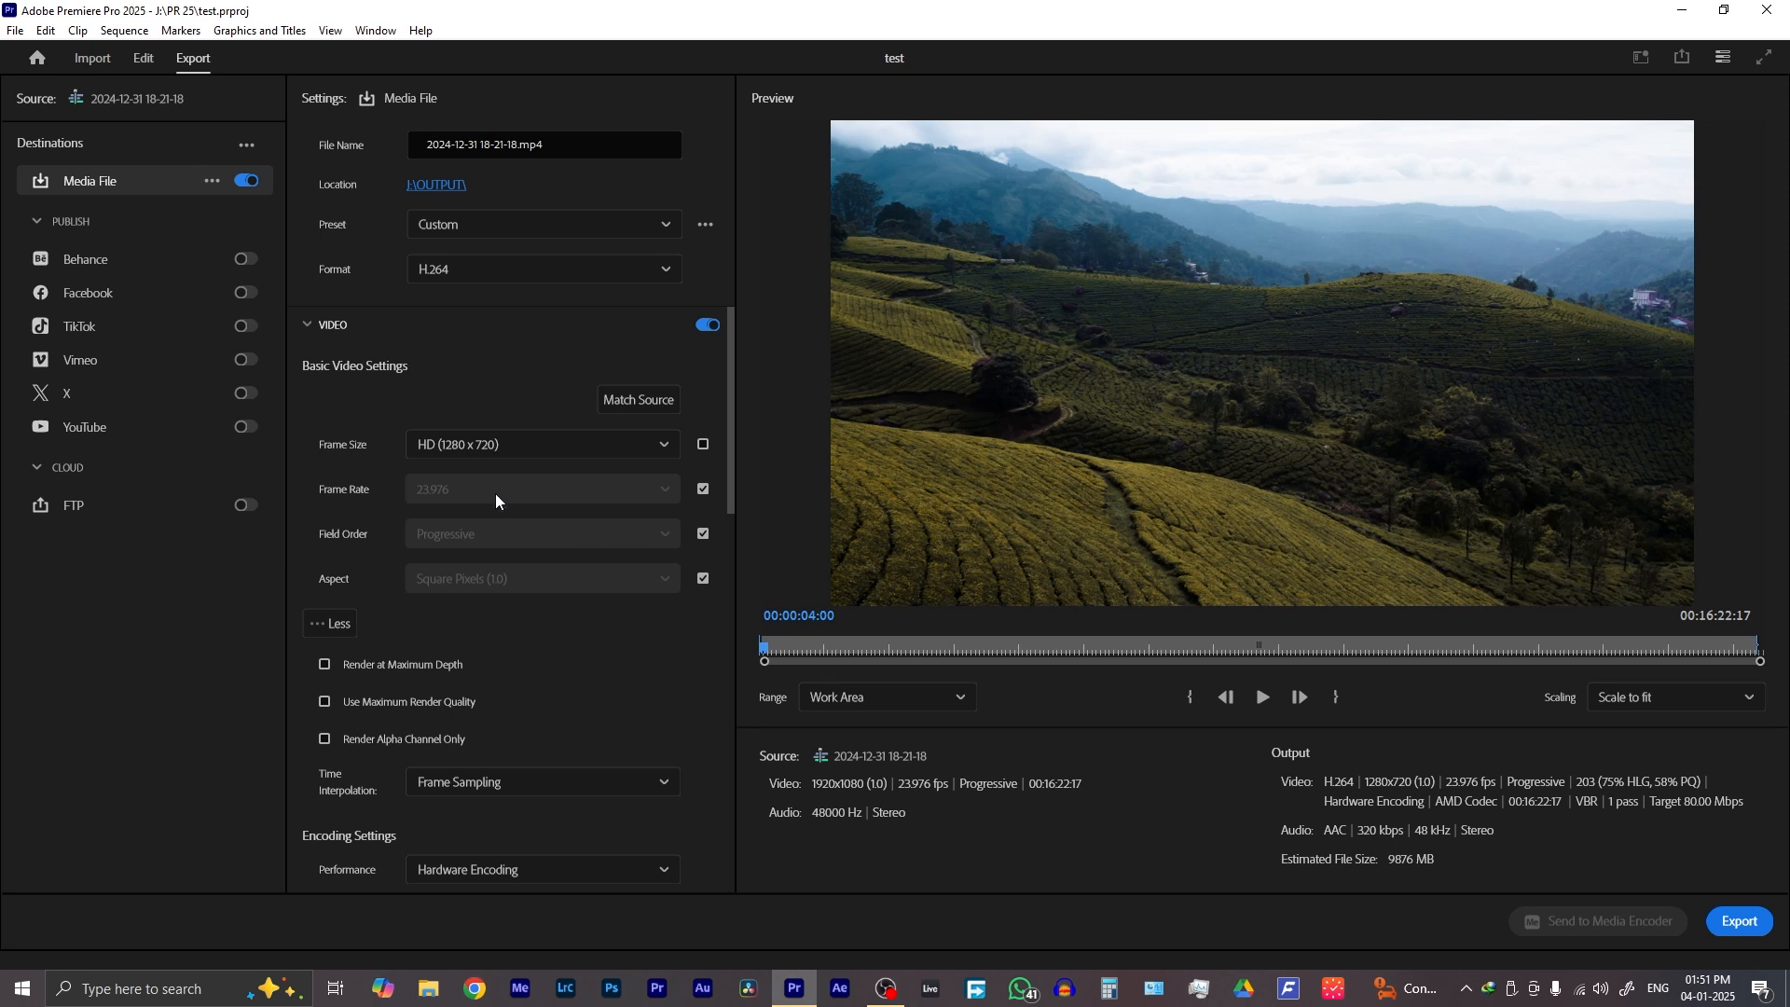
{"action": "left_click", "coordinate": [504, 444]}
{"action": "left_click", "coordinate": [507, 578]}
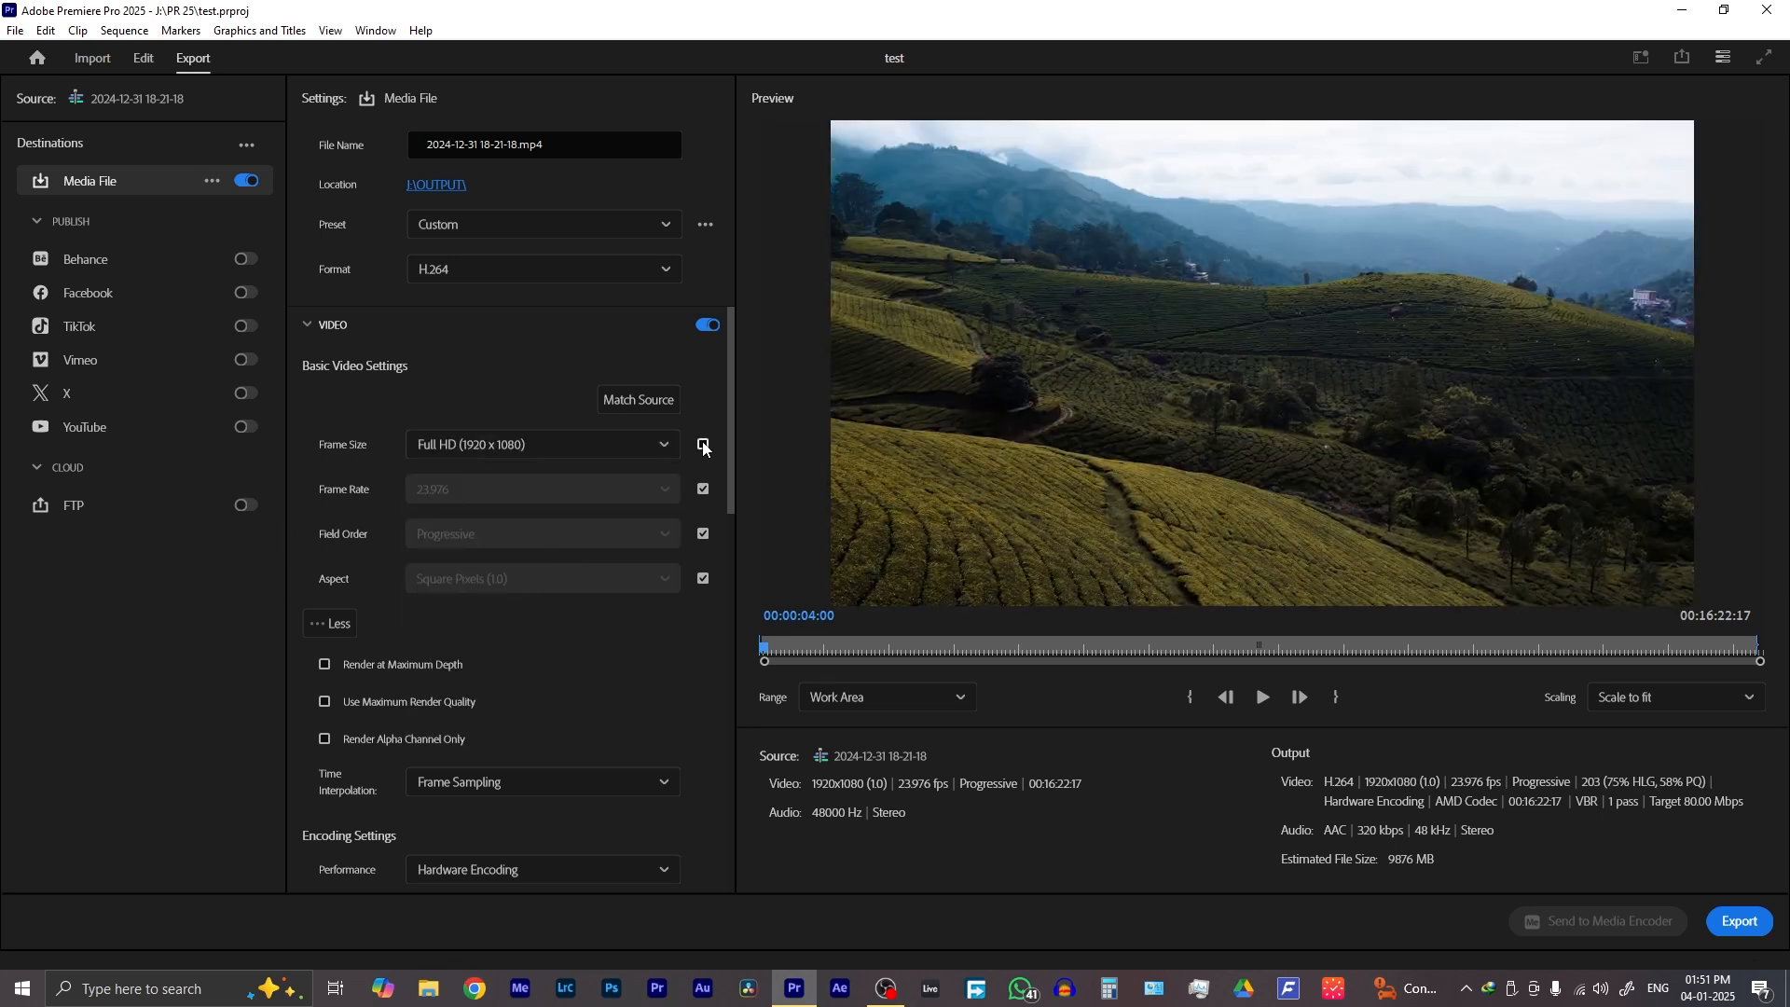
{"action": "left_click", "coordinate": [703, 445]}
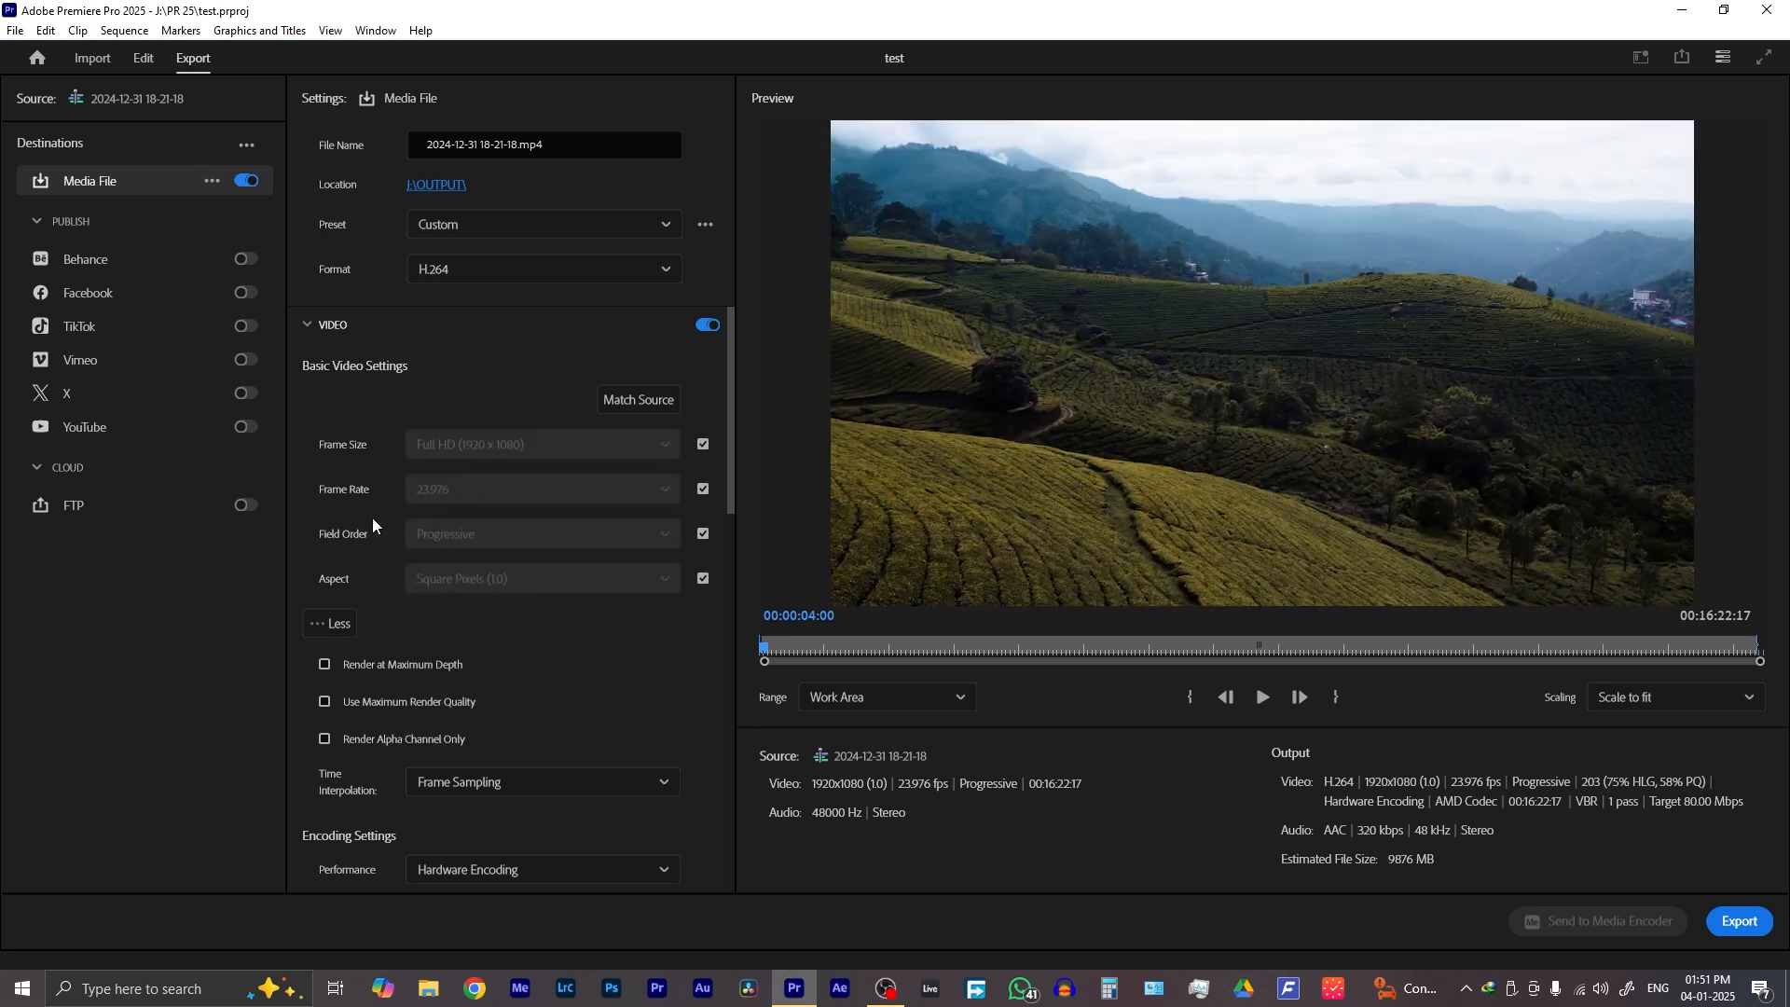
Unlock the frame rate from the source, look through the available rates, and match it to the source again
{"action": "left_click", "coordinate": [702, 488]}
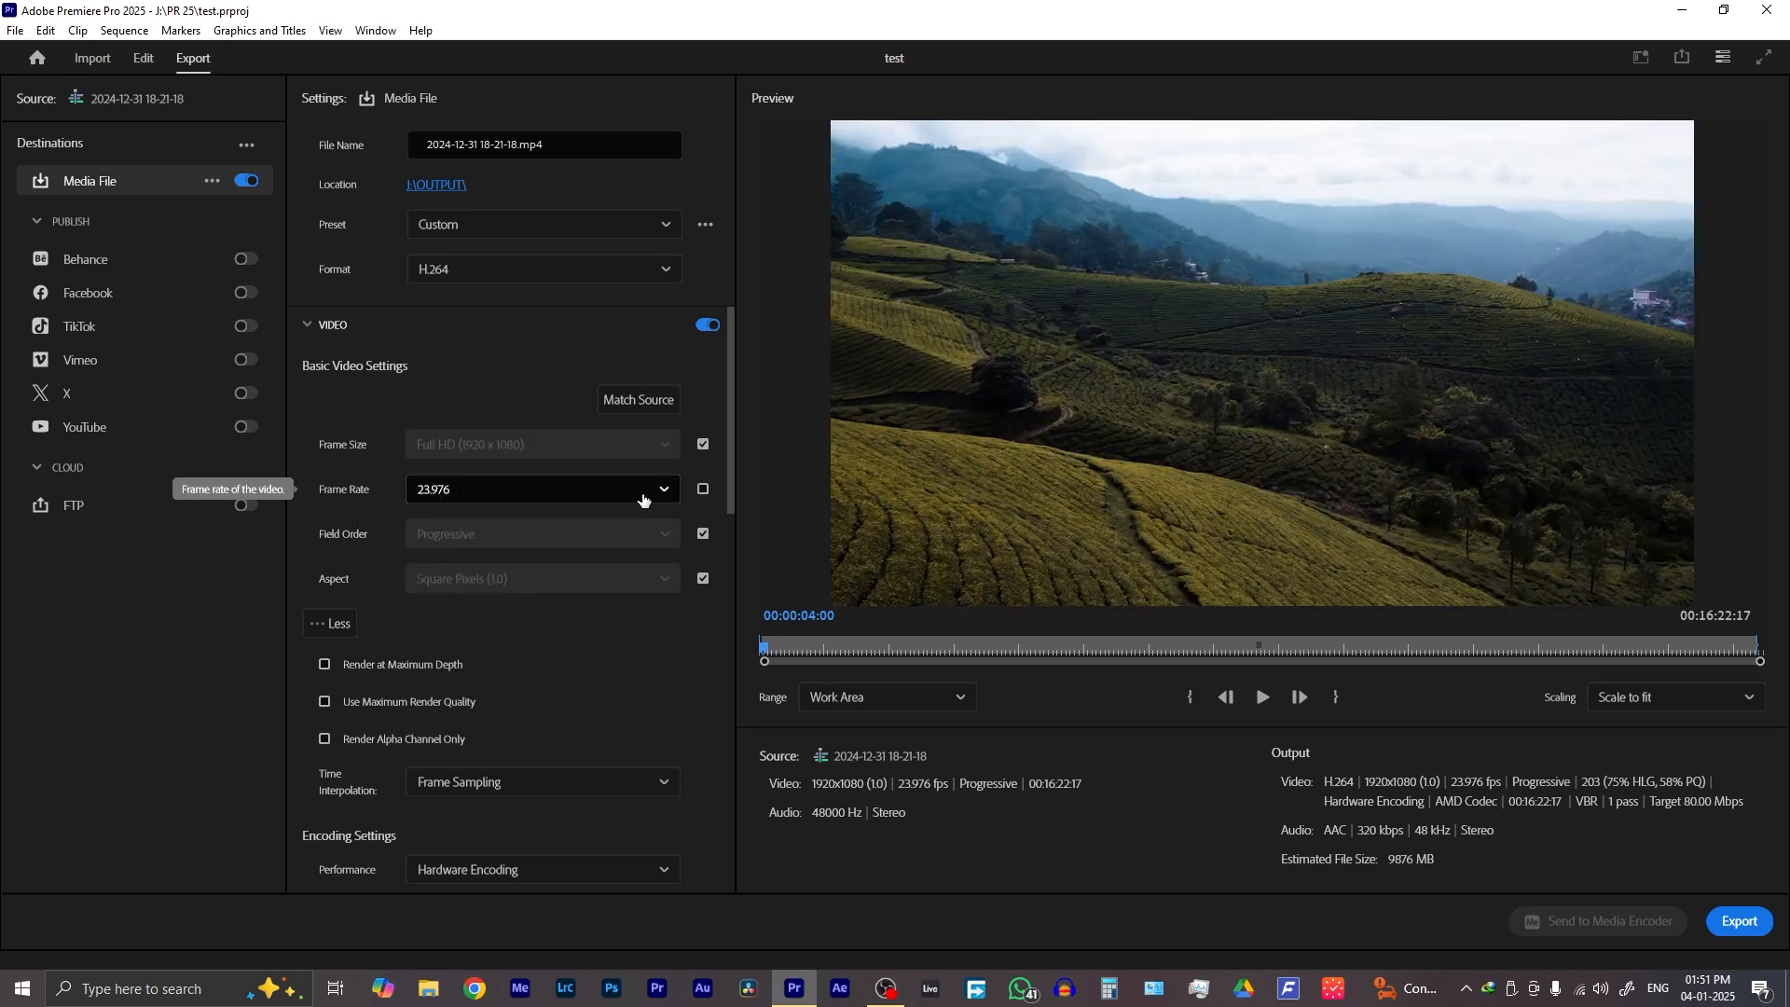
{"action": "left_click", "coordinate": [515, 500]}
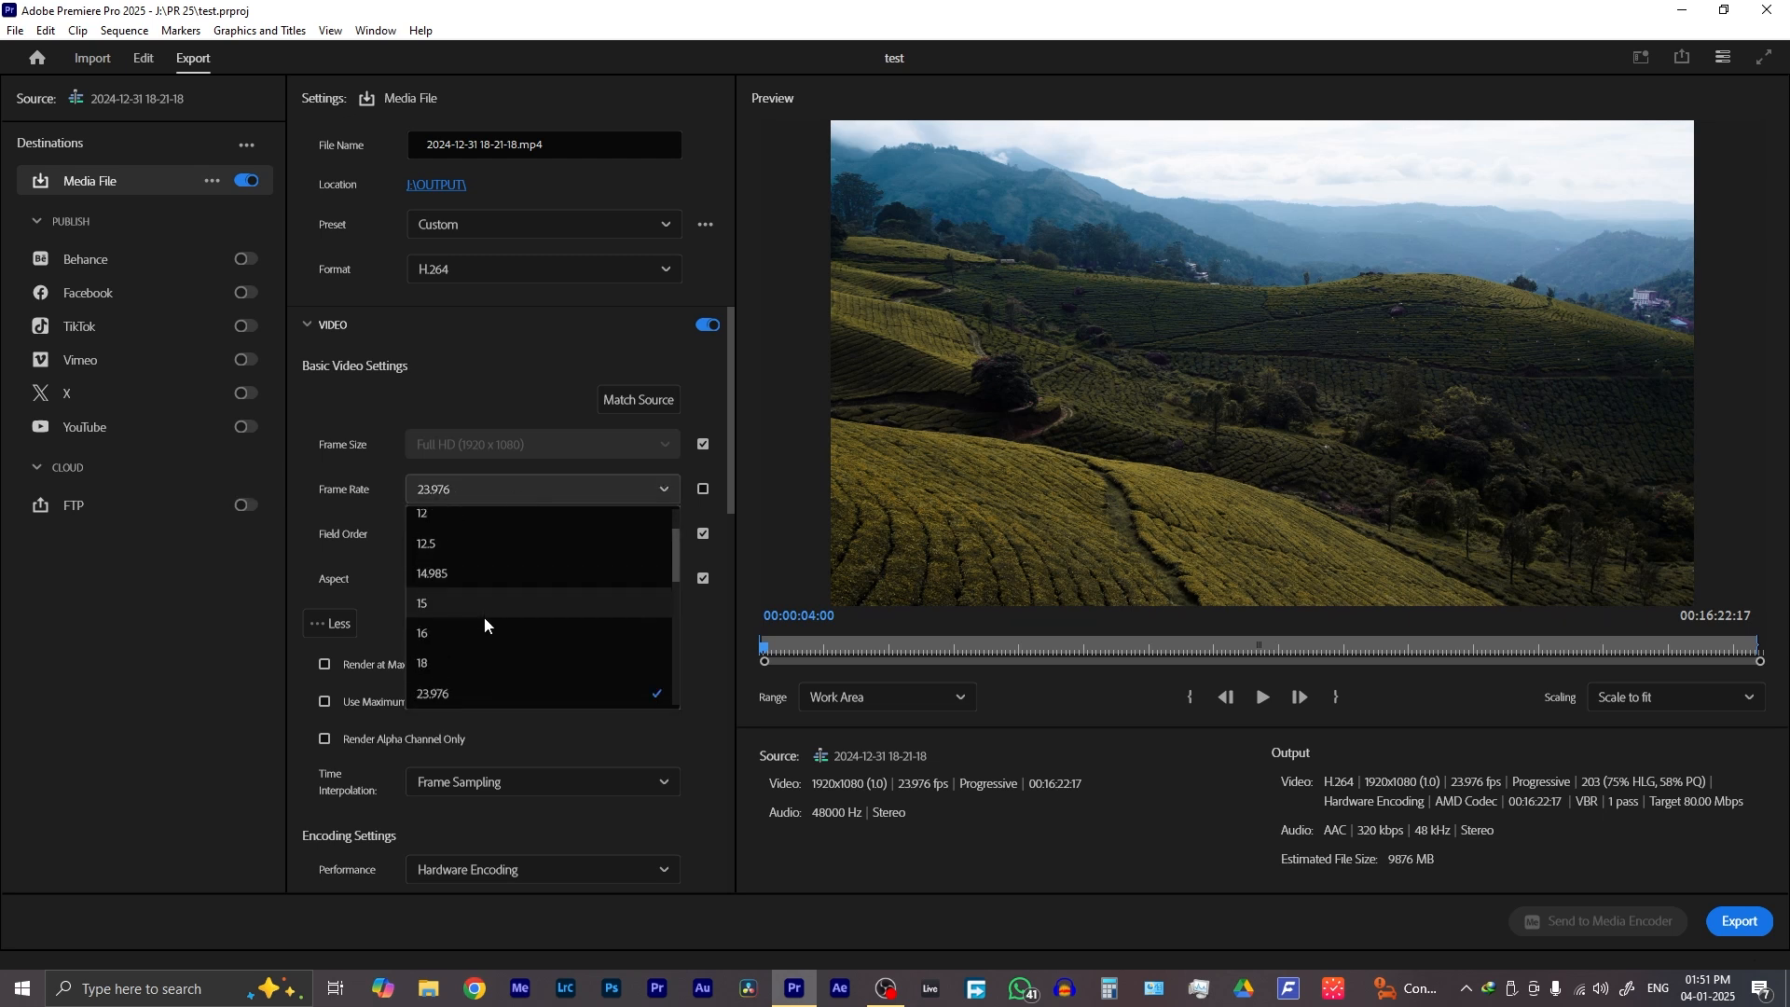
{"action": "scroll", "coordinate": [484, 623], "scroll_direction": "down", "scroll_amount": 2}
{"action": "left_click", "coordinate": [611, 494]}
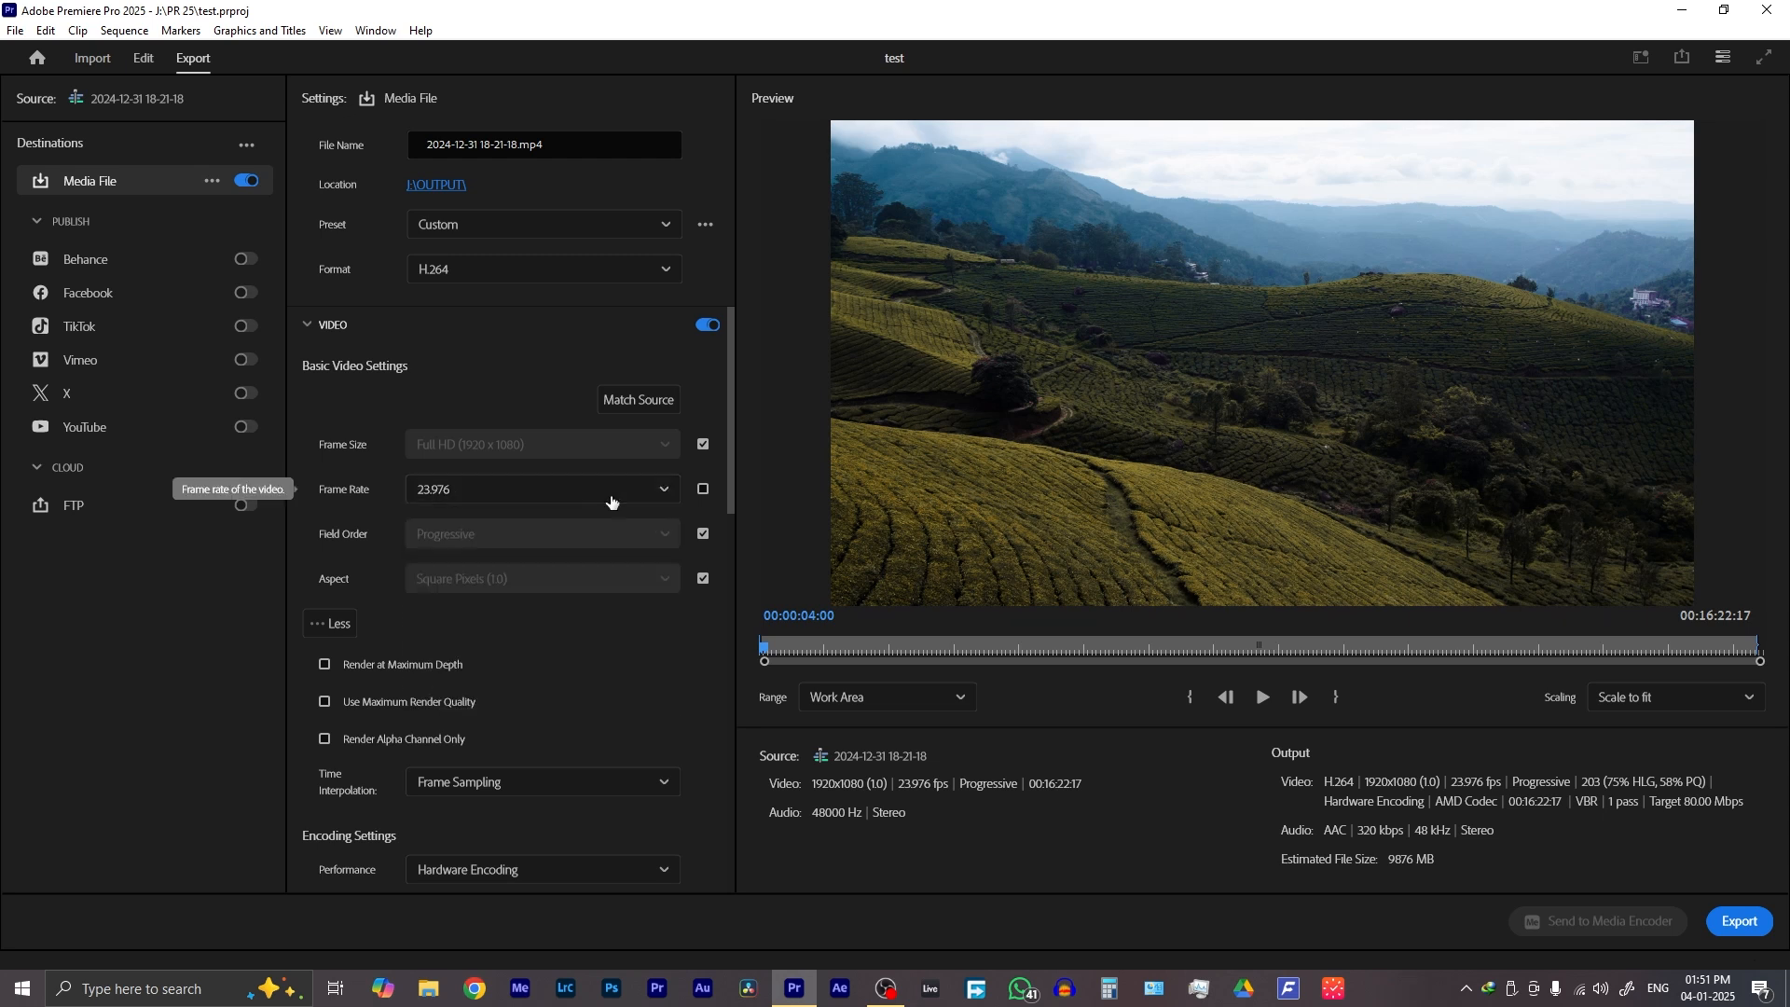
{"action": "left_click", "coordinate": [705, 492]}
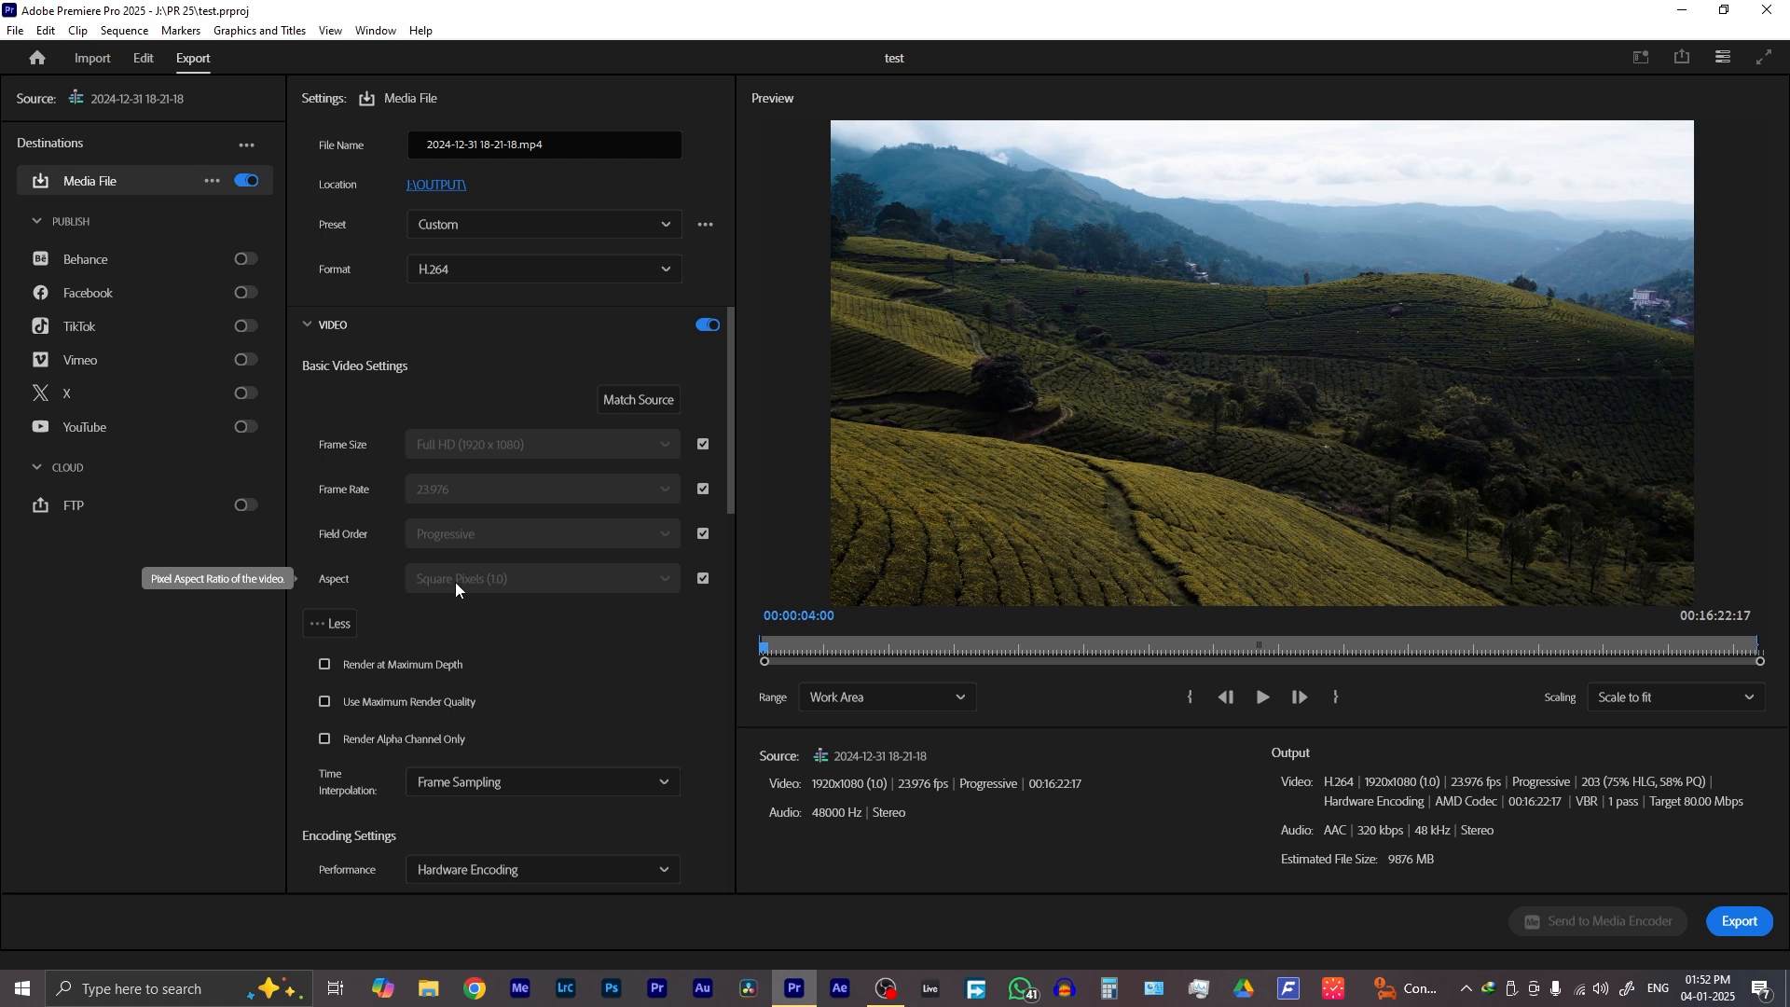
Review the render, encoding and bitrate encoding options, and set the target bitrate to 17.59 Mbps
{"action": "scroll", "coordinate": [559, 585], "scroll_direction": "down", "scroll_amount": 3}
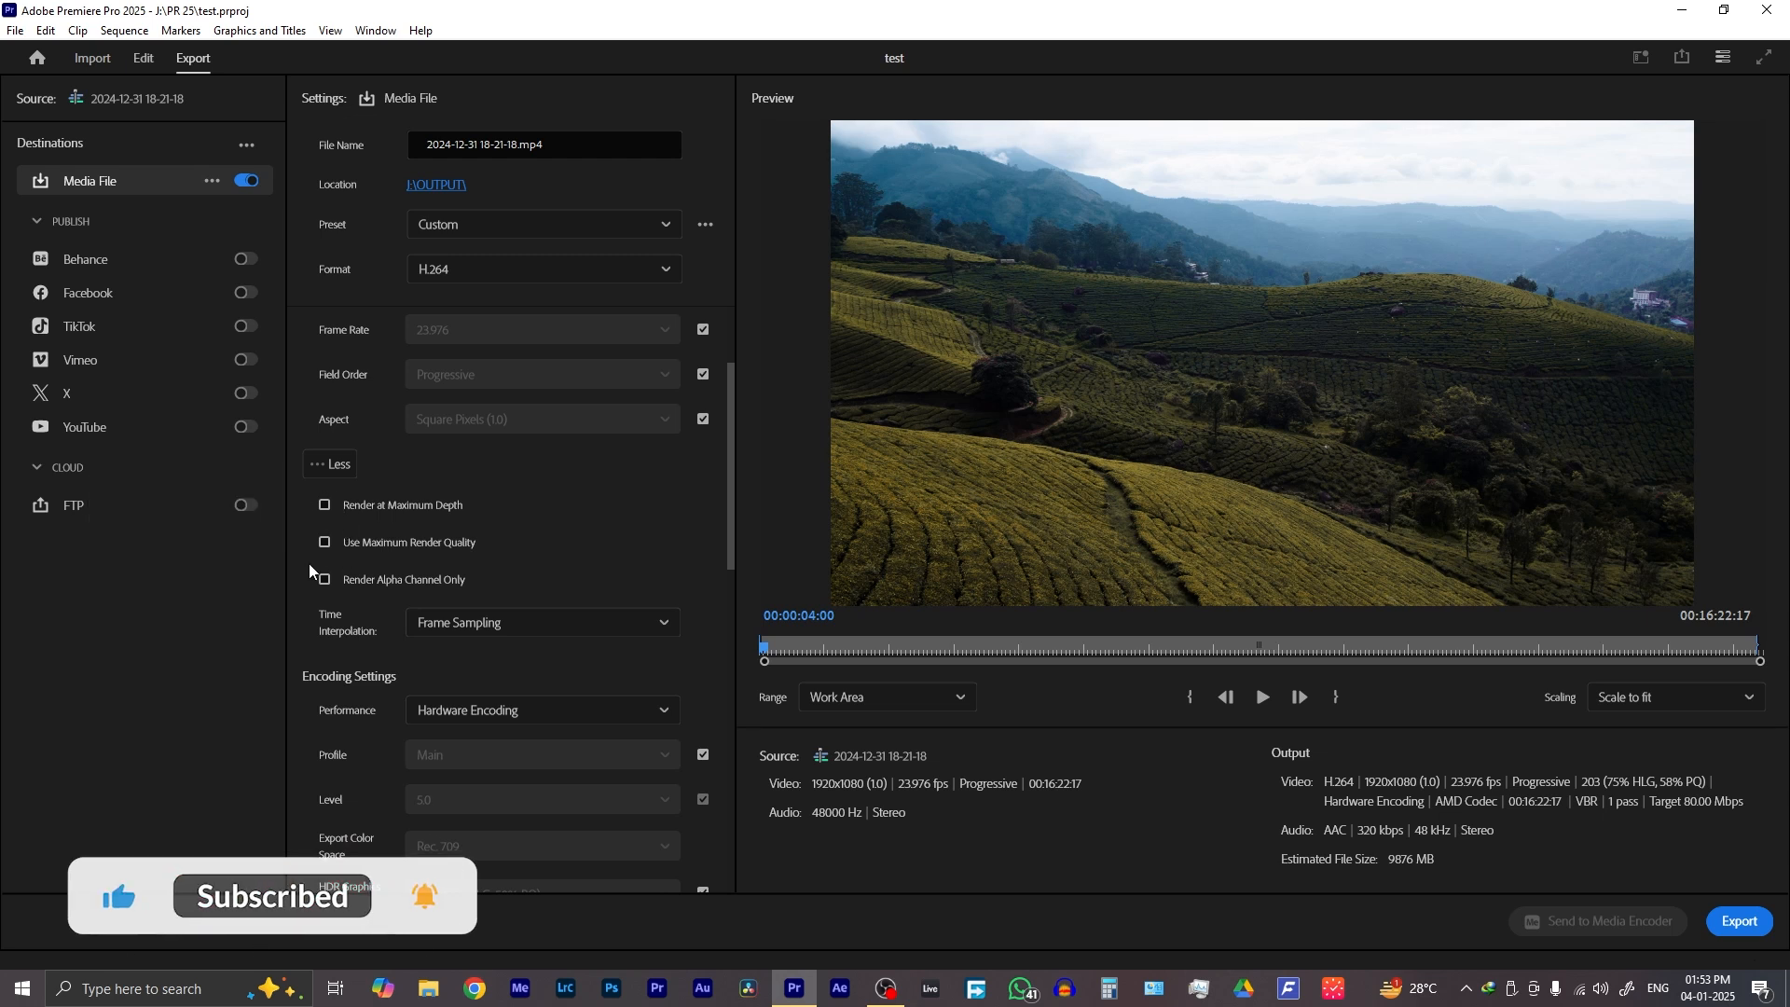
{"action": "scroll", "coordinate": [310, 563], "scroll_direction": "down", "scroll_amount": 2}
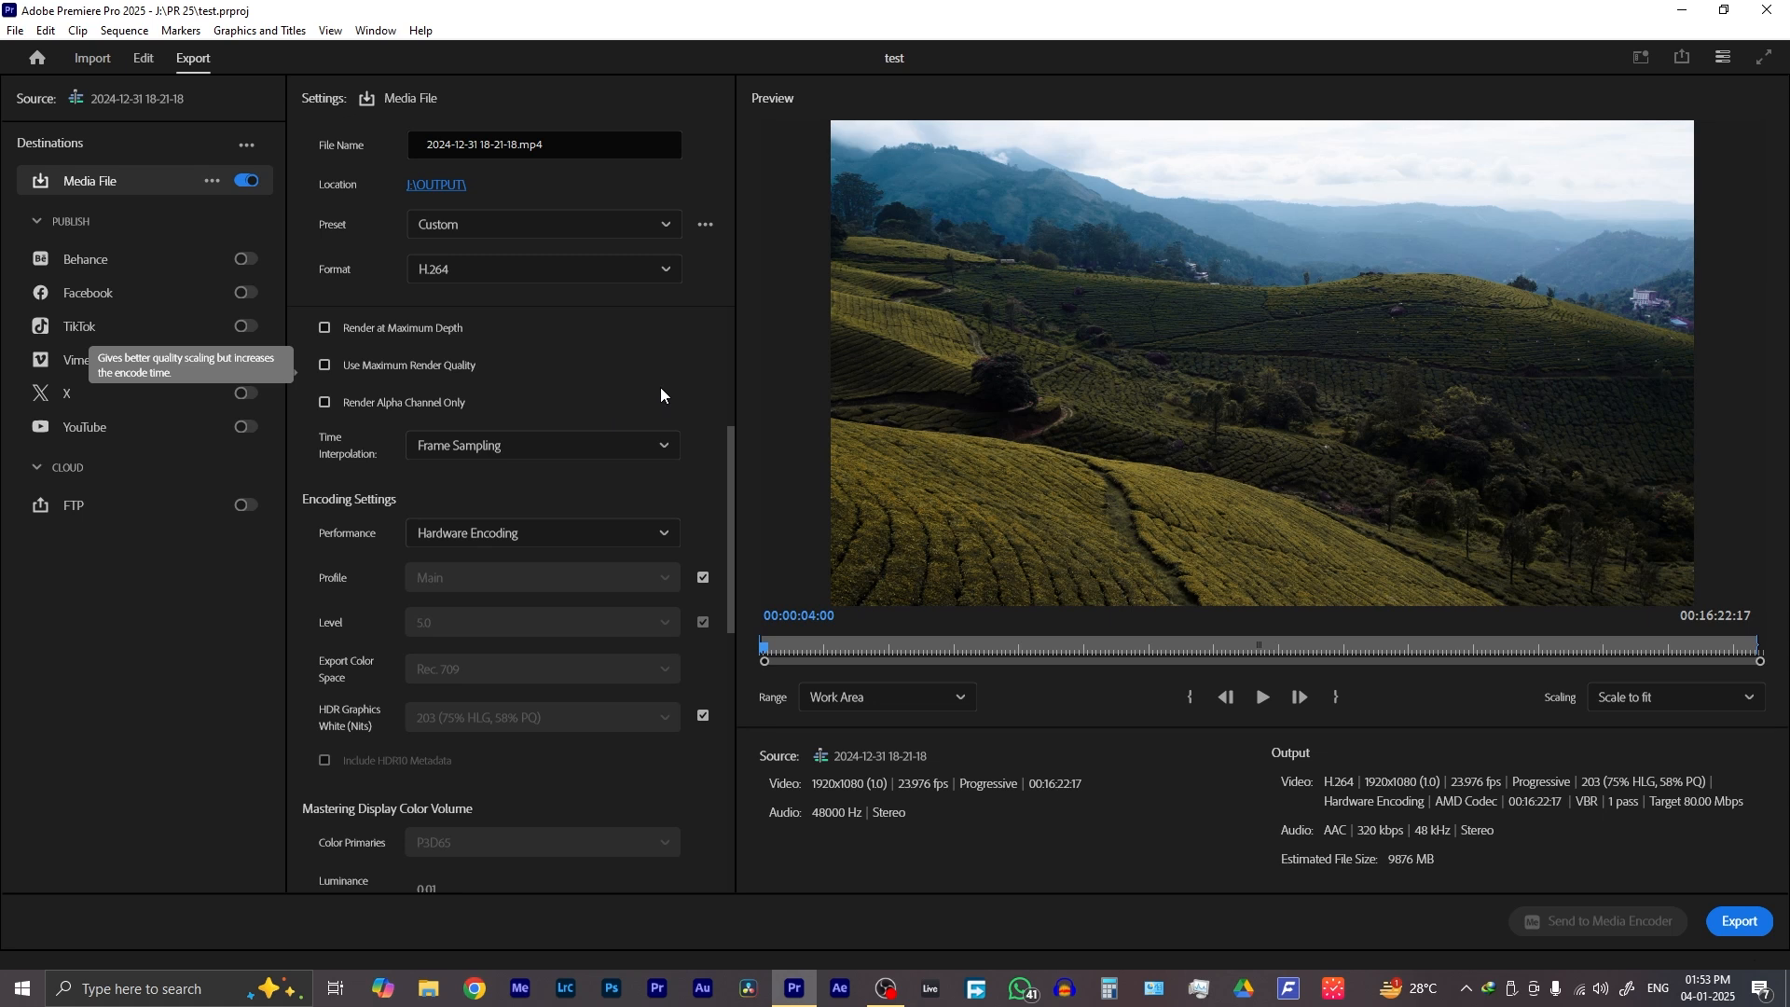
{"action": "scroll", "coordinate": [316, 640], "scroll_direction": "down", "scroll_amount": 5}
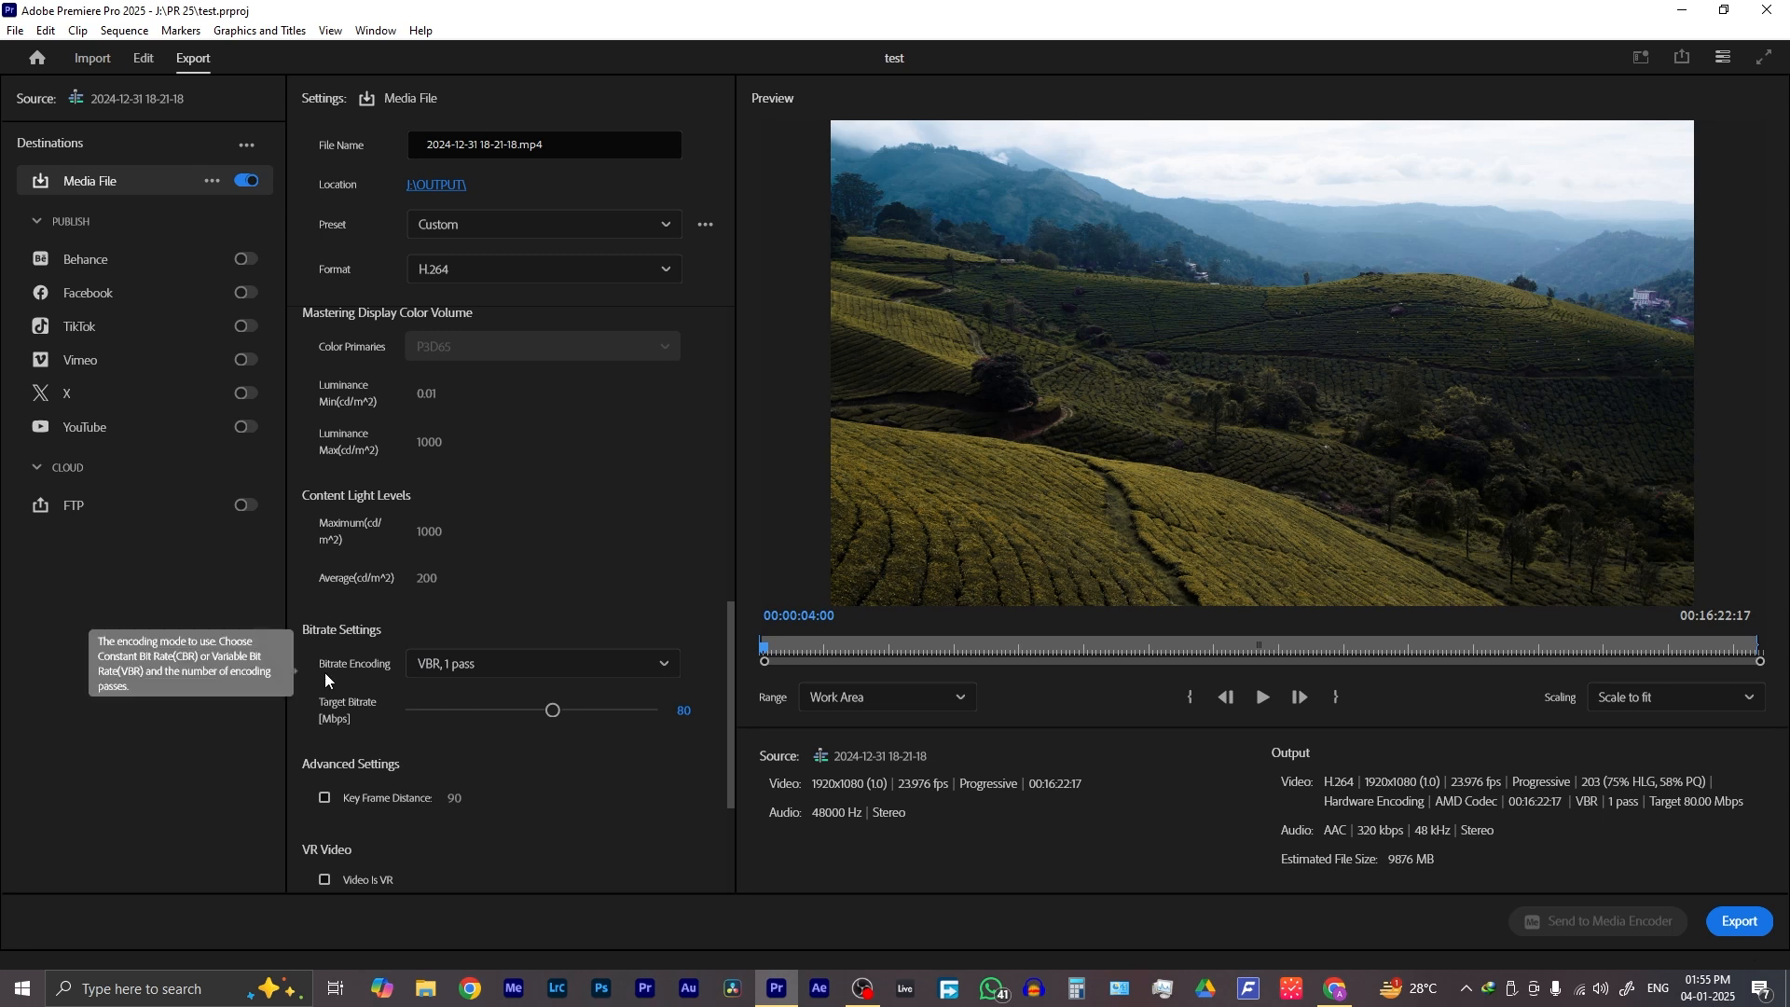
{"action": "left_click", "coordinate": [448, 665]}
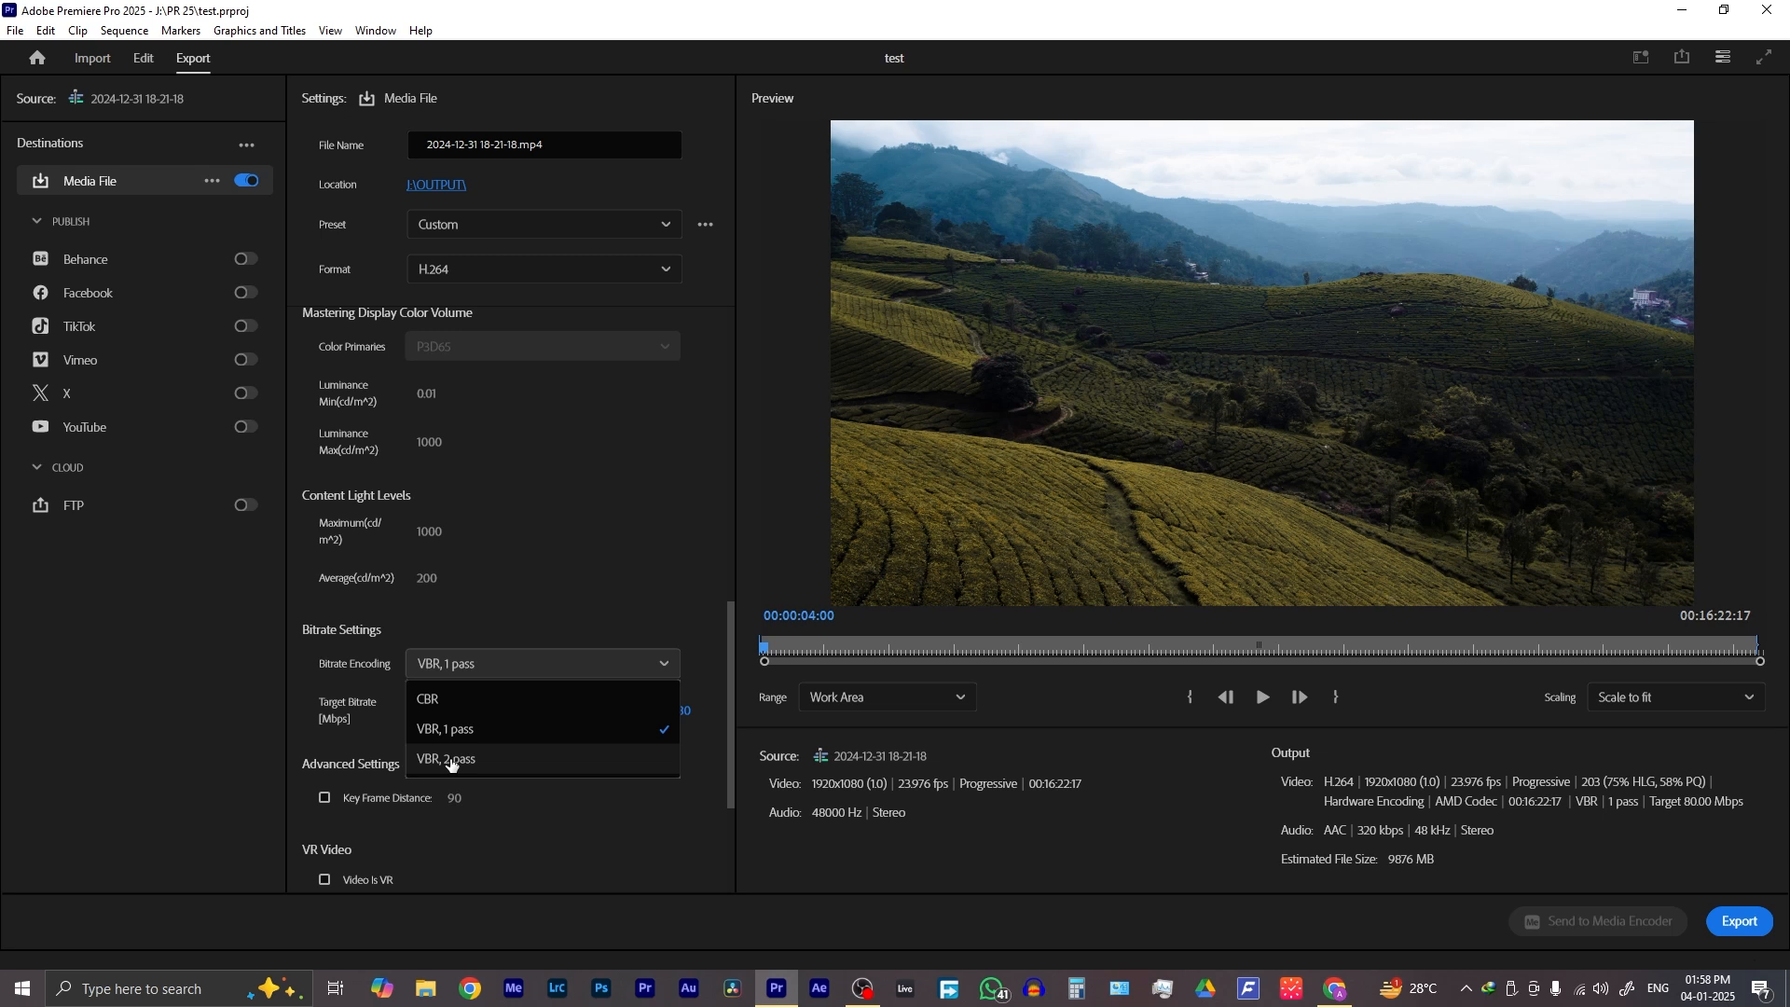
{"action": "left_click", "coordinate": [337, 705]}
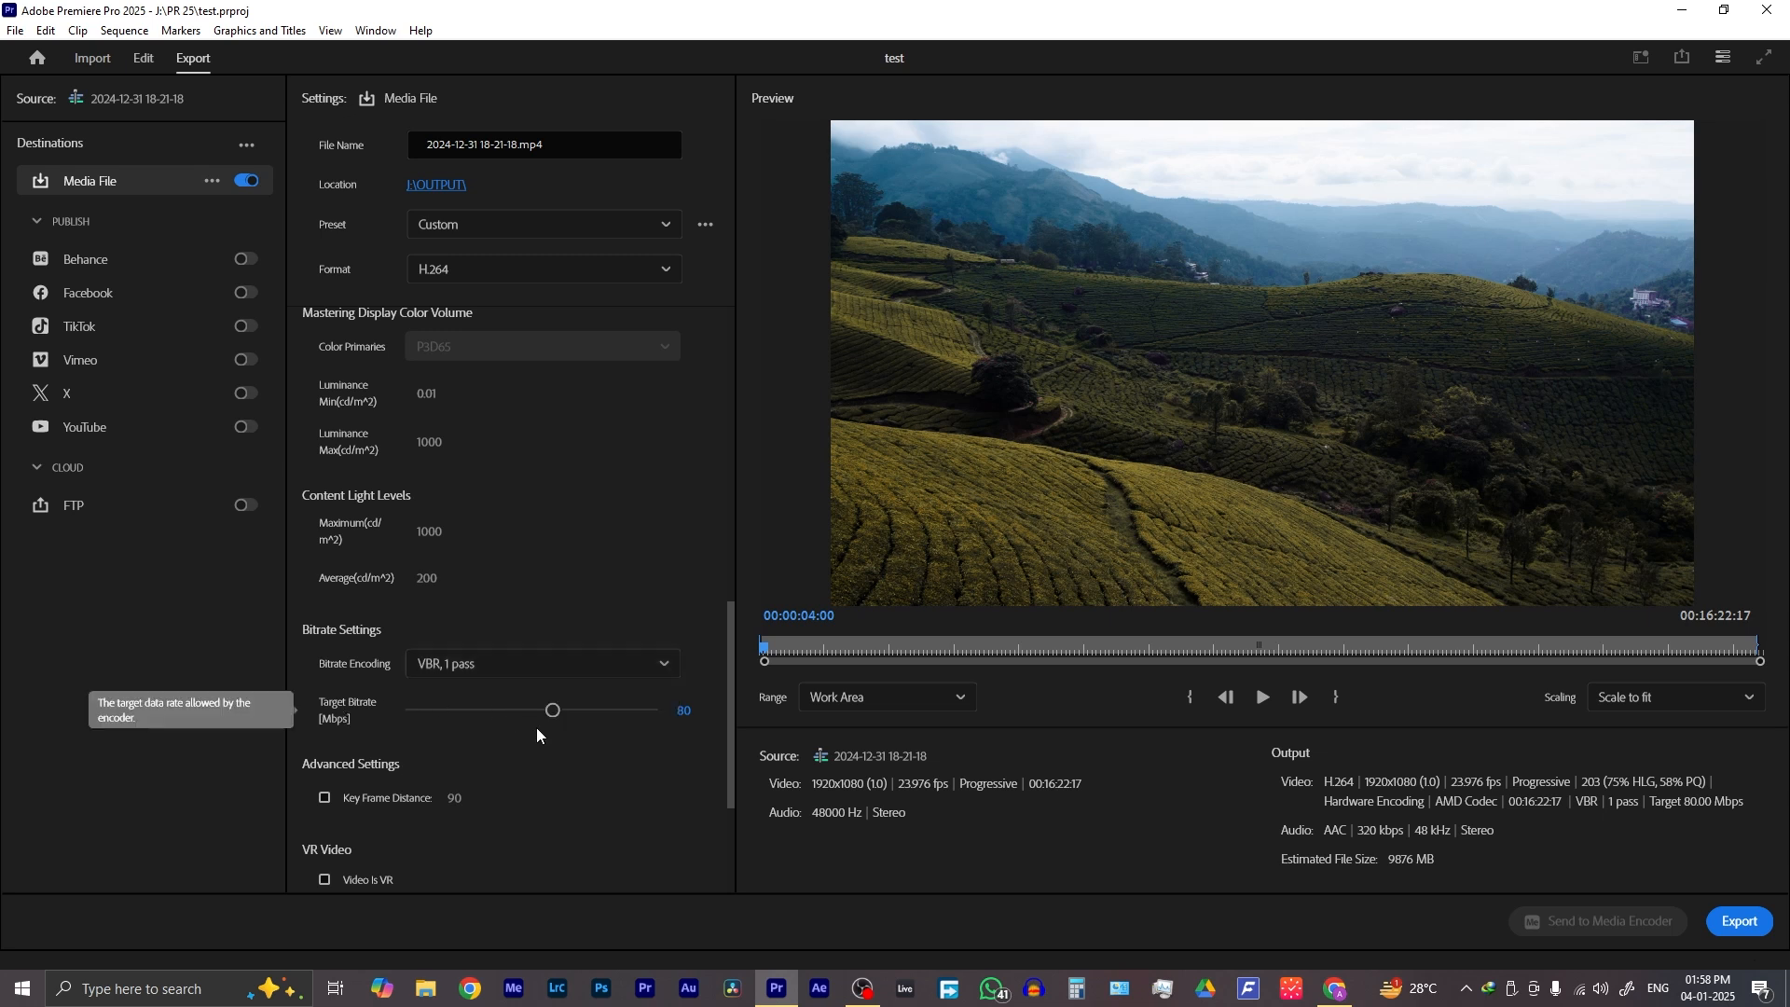
{"action": "left_click_drag", "start_coordinate": [552, 709], "coordinate": [439, 710]}
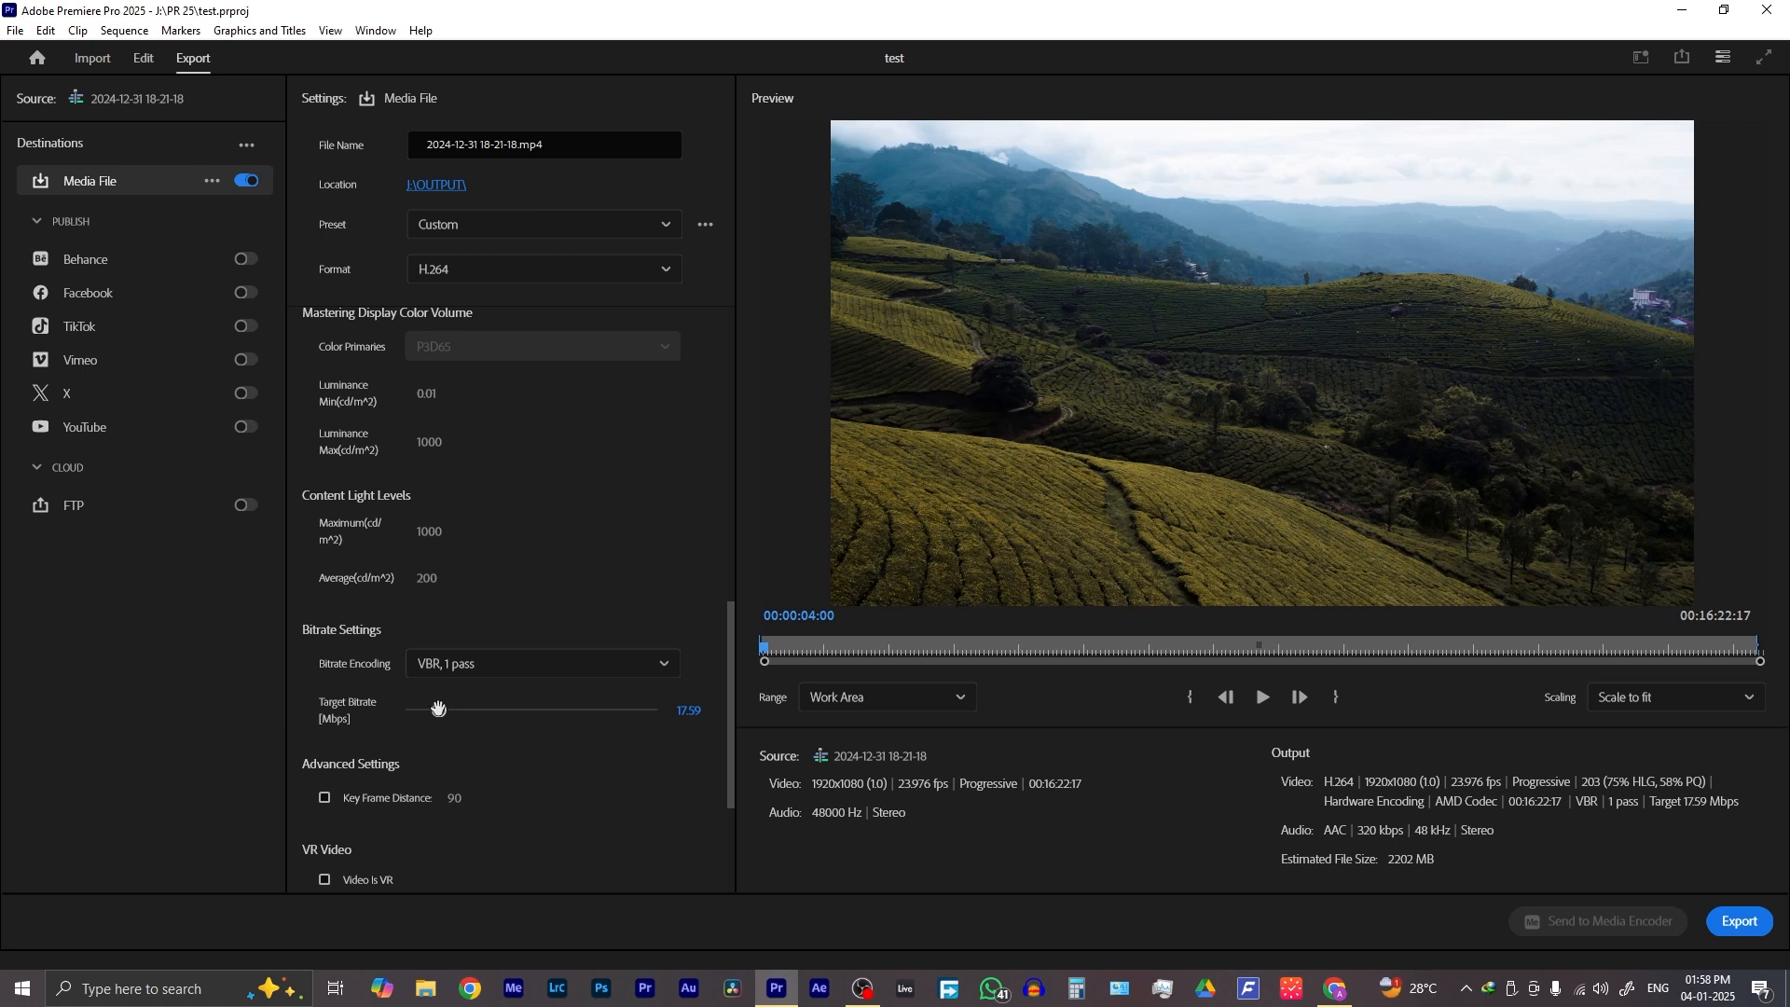
{"action": "scroll", "coordinate": [438, 709], "scroll_direction": "down", "scroll_amount": 1}
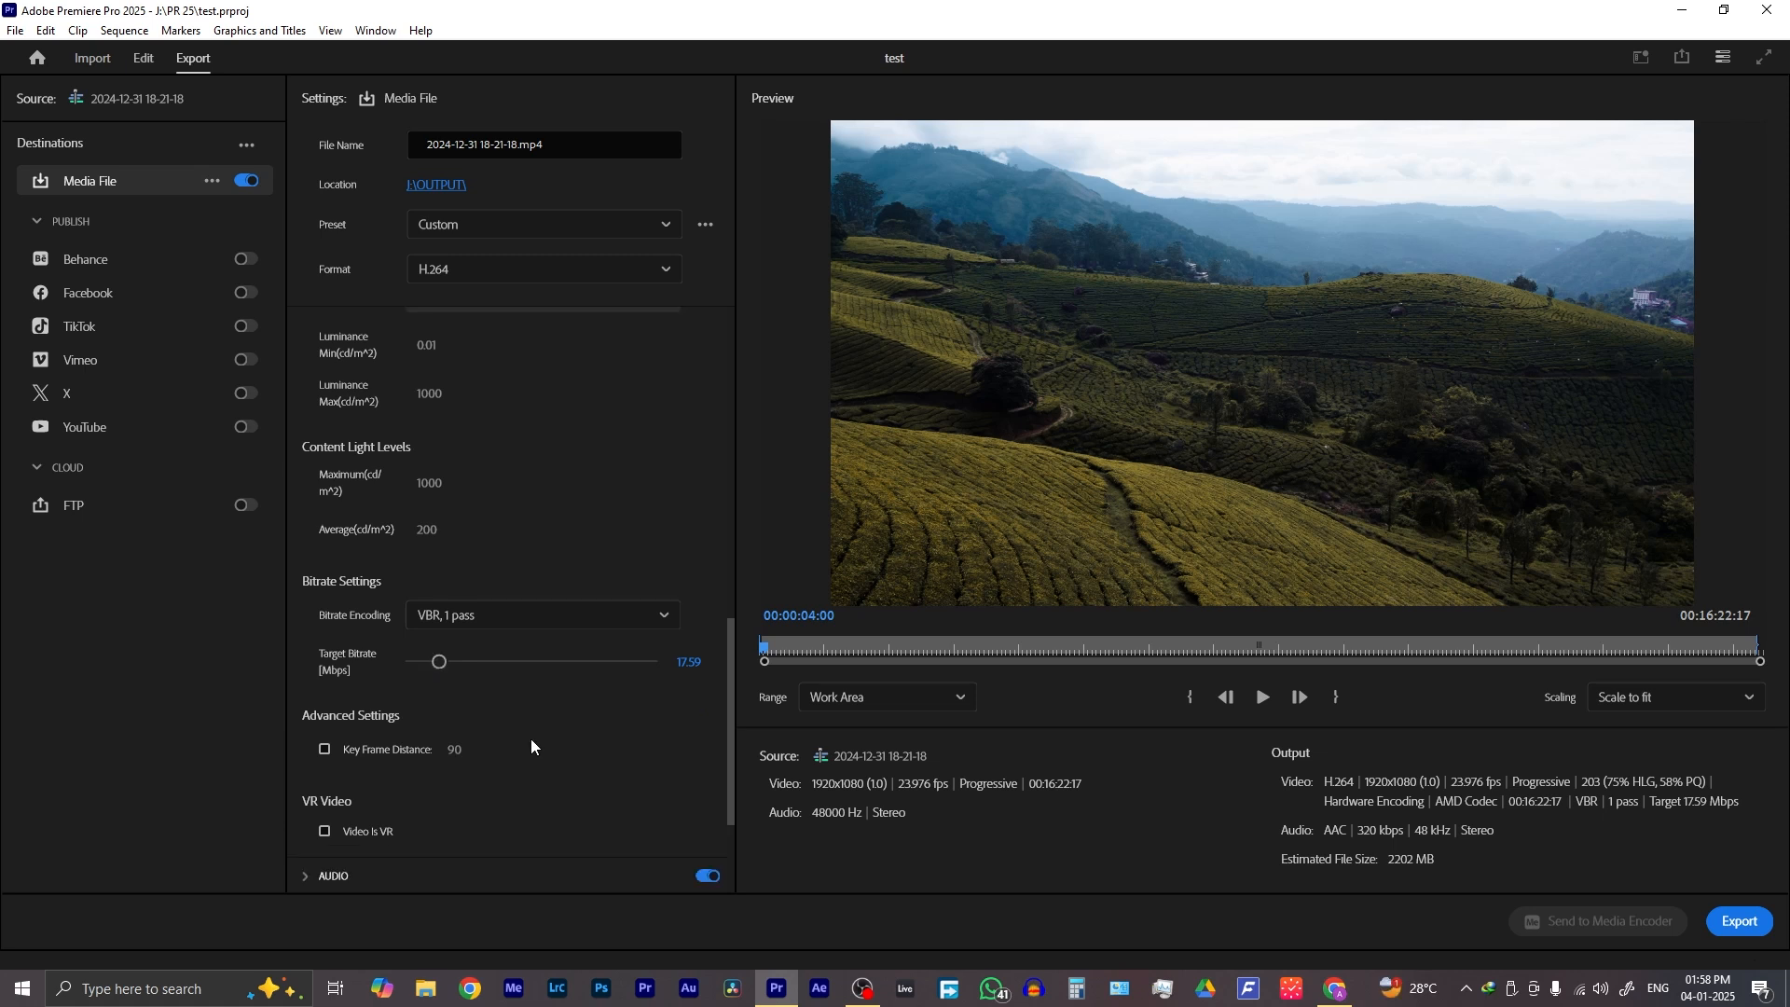
Try the Match Source - Adaptive High Bitrate preset again, and switch the export preset to High Quality 1080p HD
{"action": "left_click", "coordinate": [451, 235]}
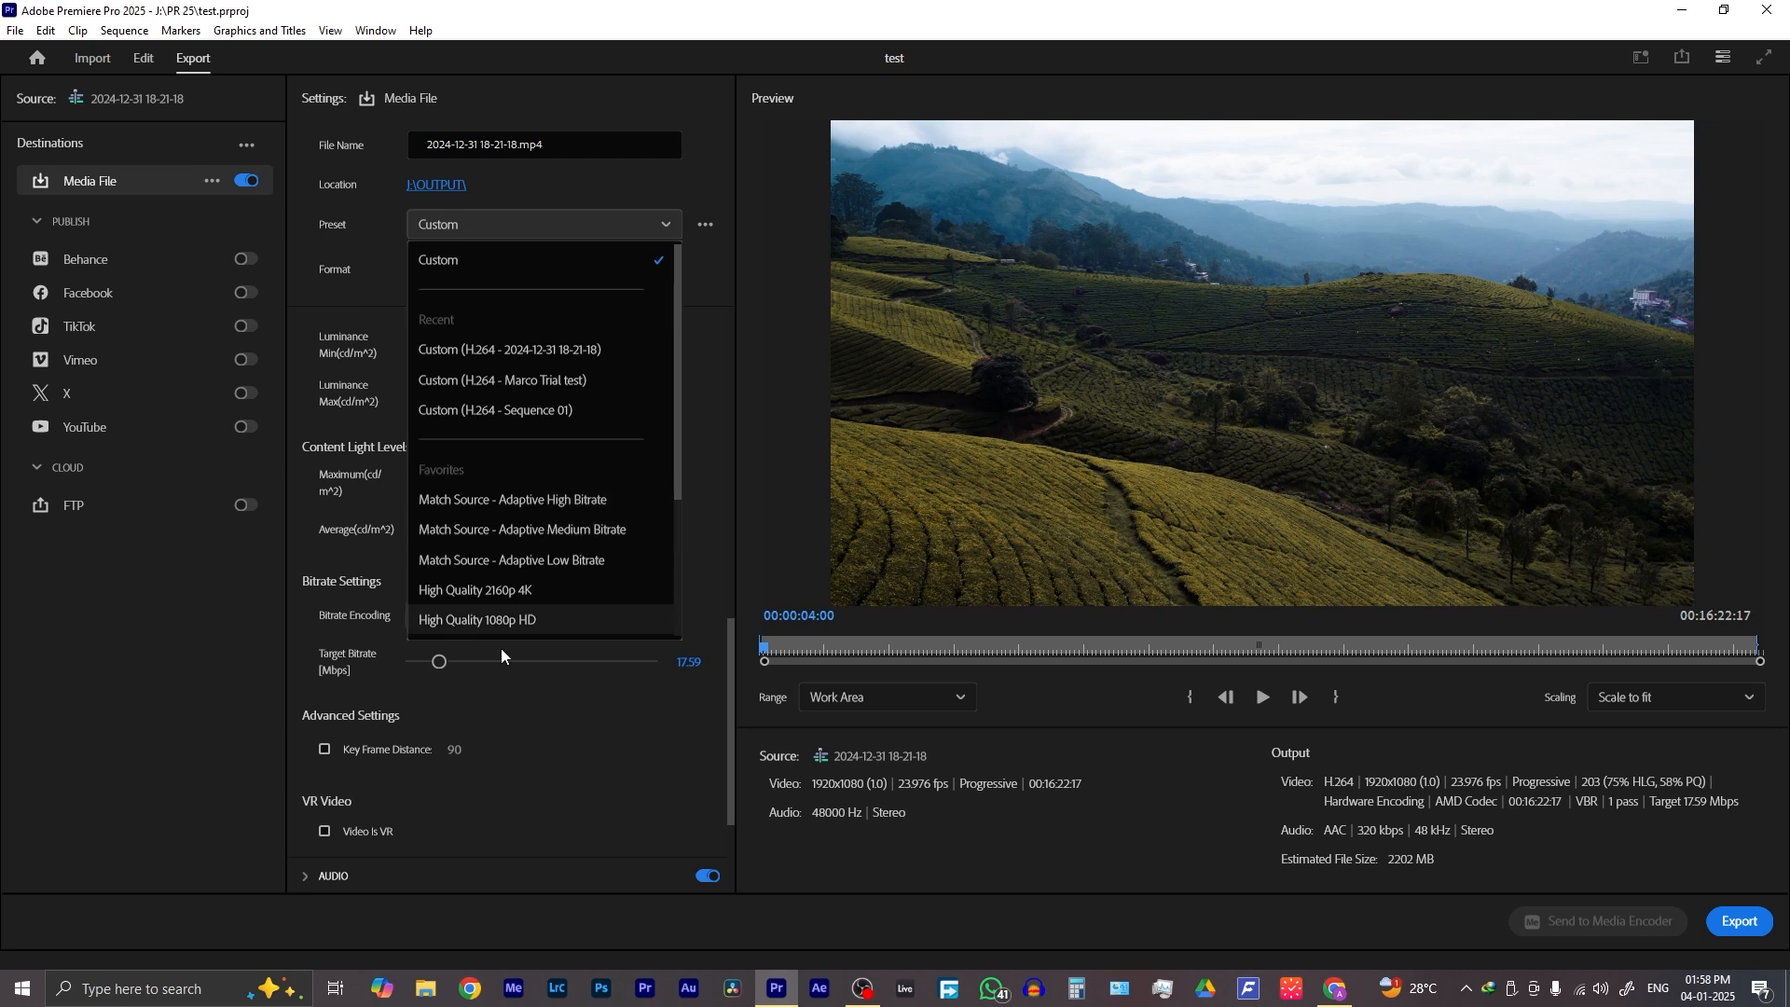
{"action": "left_click", "coordinate": [518, 509]}
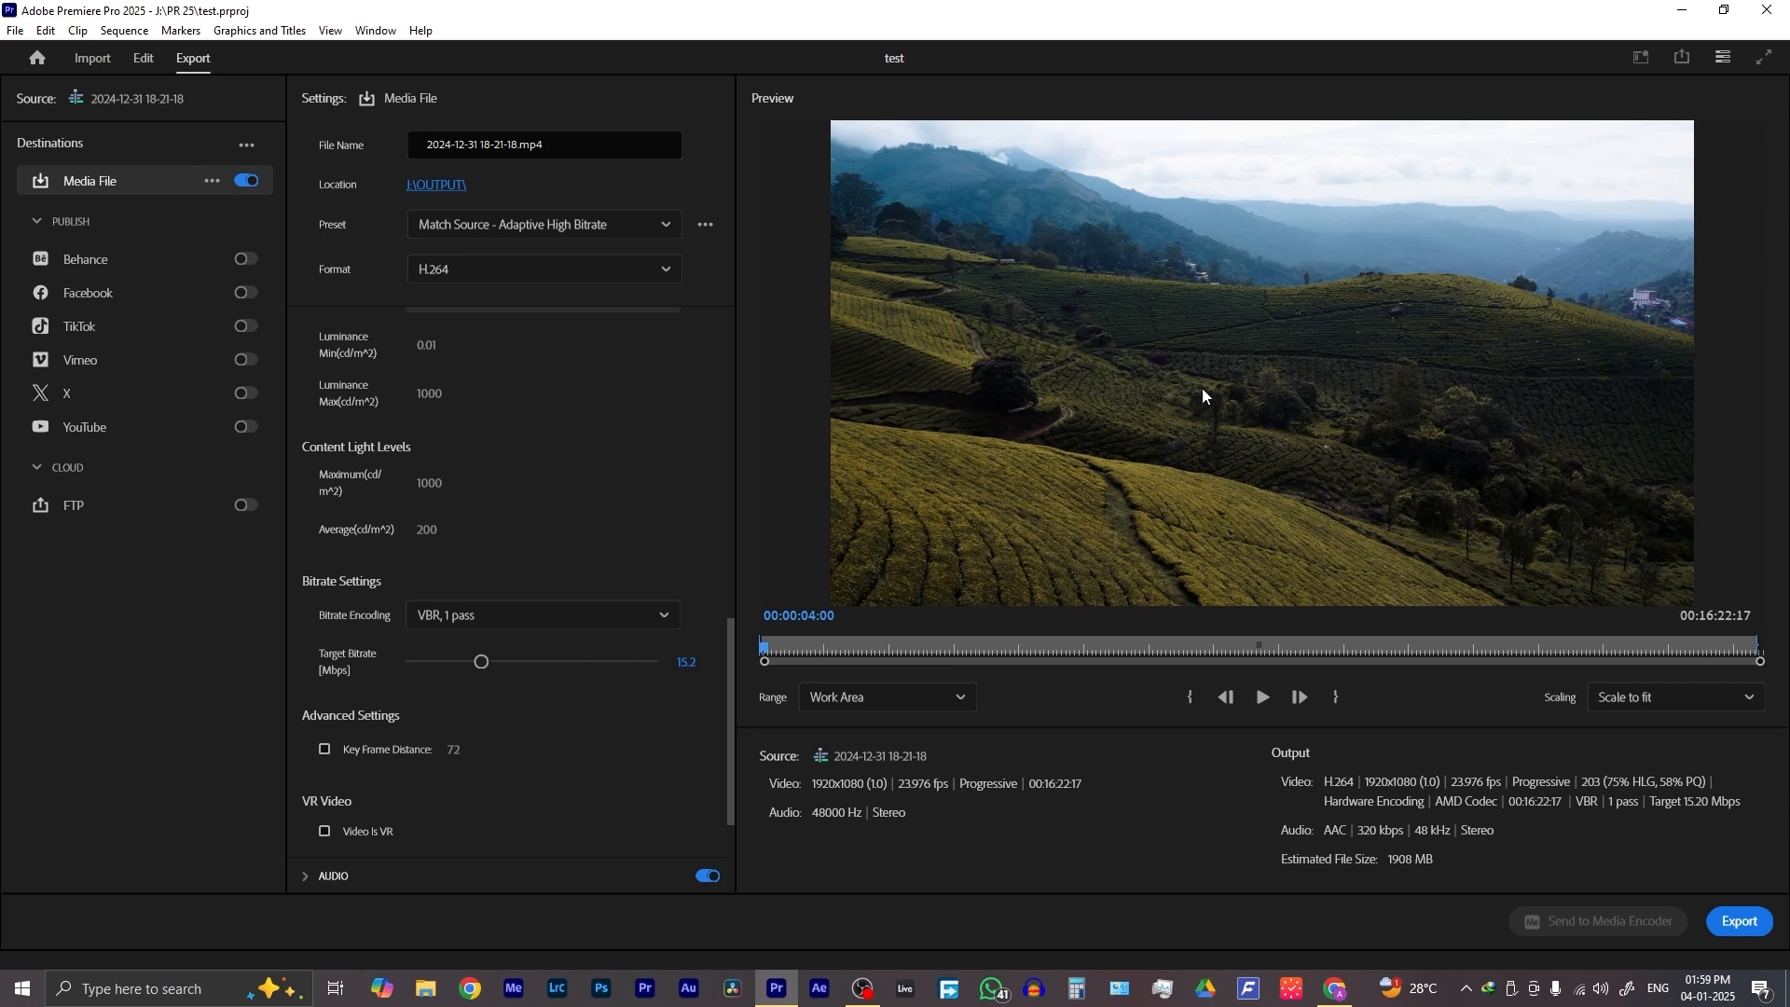
{"action": "left_click", "coordinate": [562, 230]}
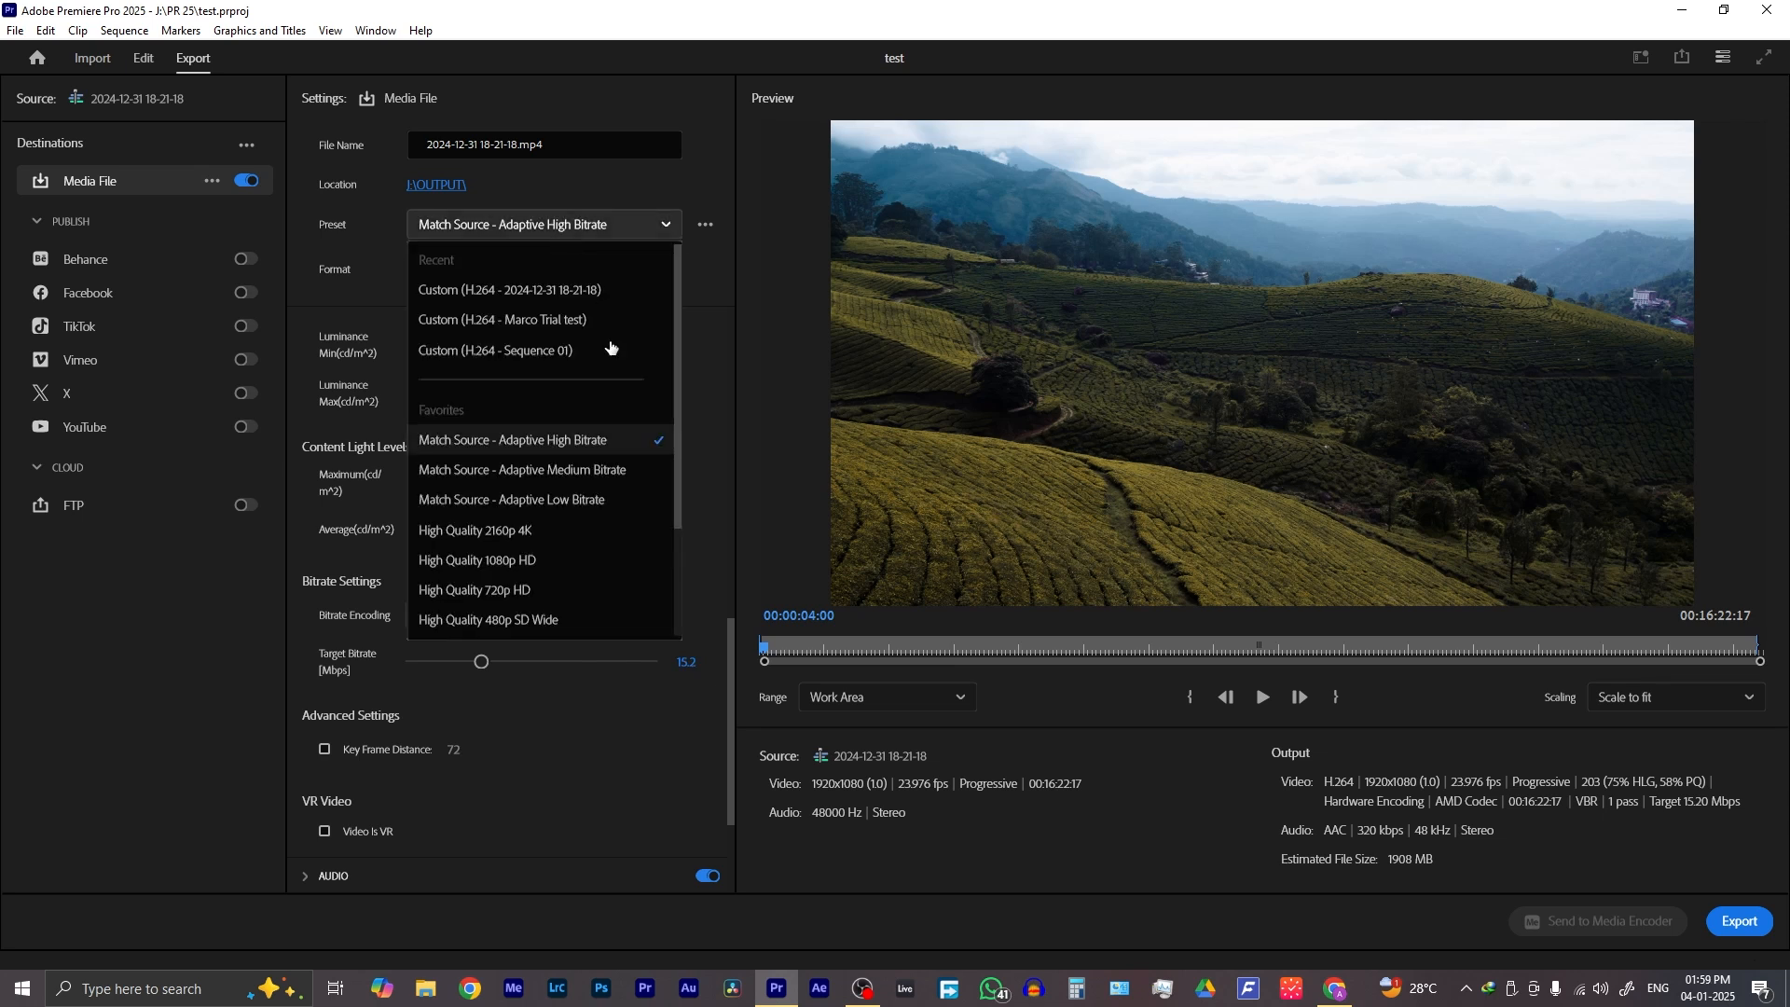
{"action": "left_click", "coordinate": [493, 559]}
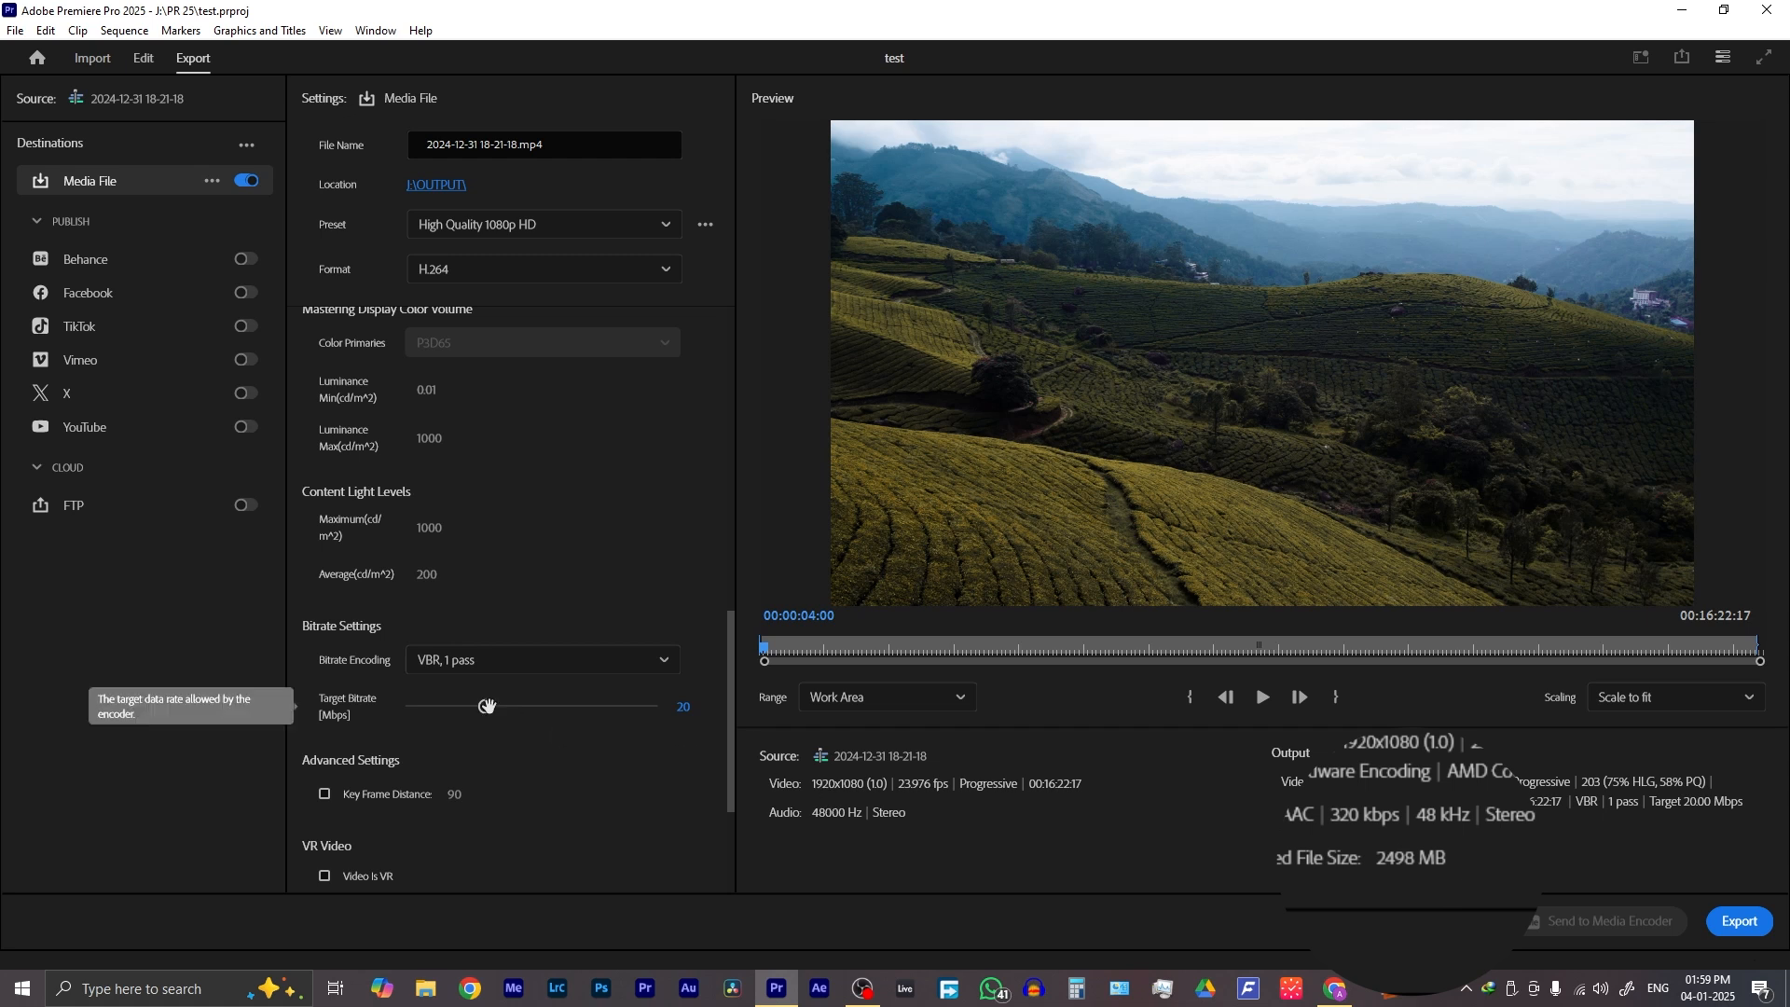
Try target bitrates of 31.46 and 53.13 Mbps, and set the target bitrate to 20 Mbps
{"action": "left_click_drag", "start_coordinate": [486, 705], "coordinate": [532, 707]}
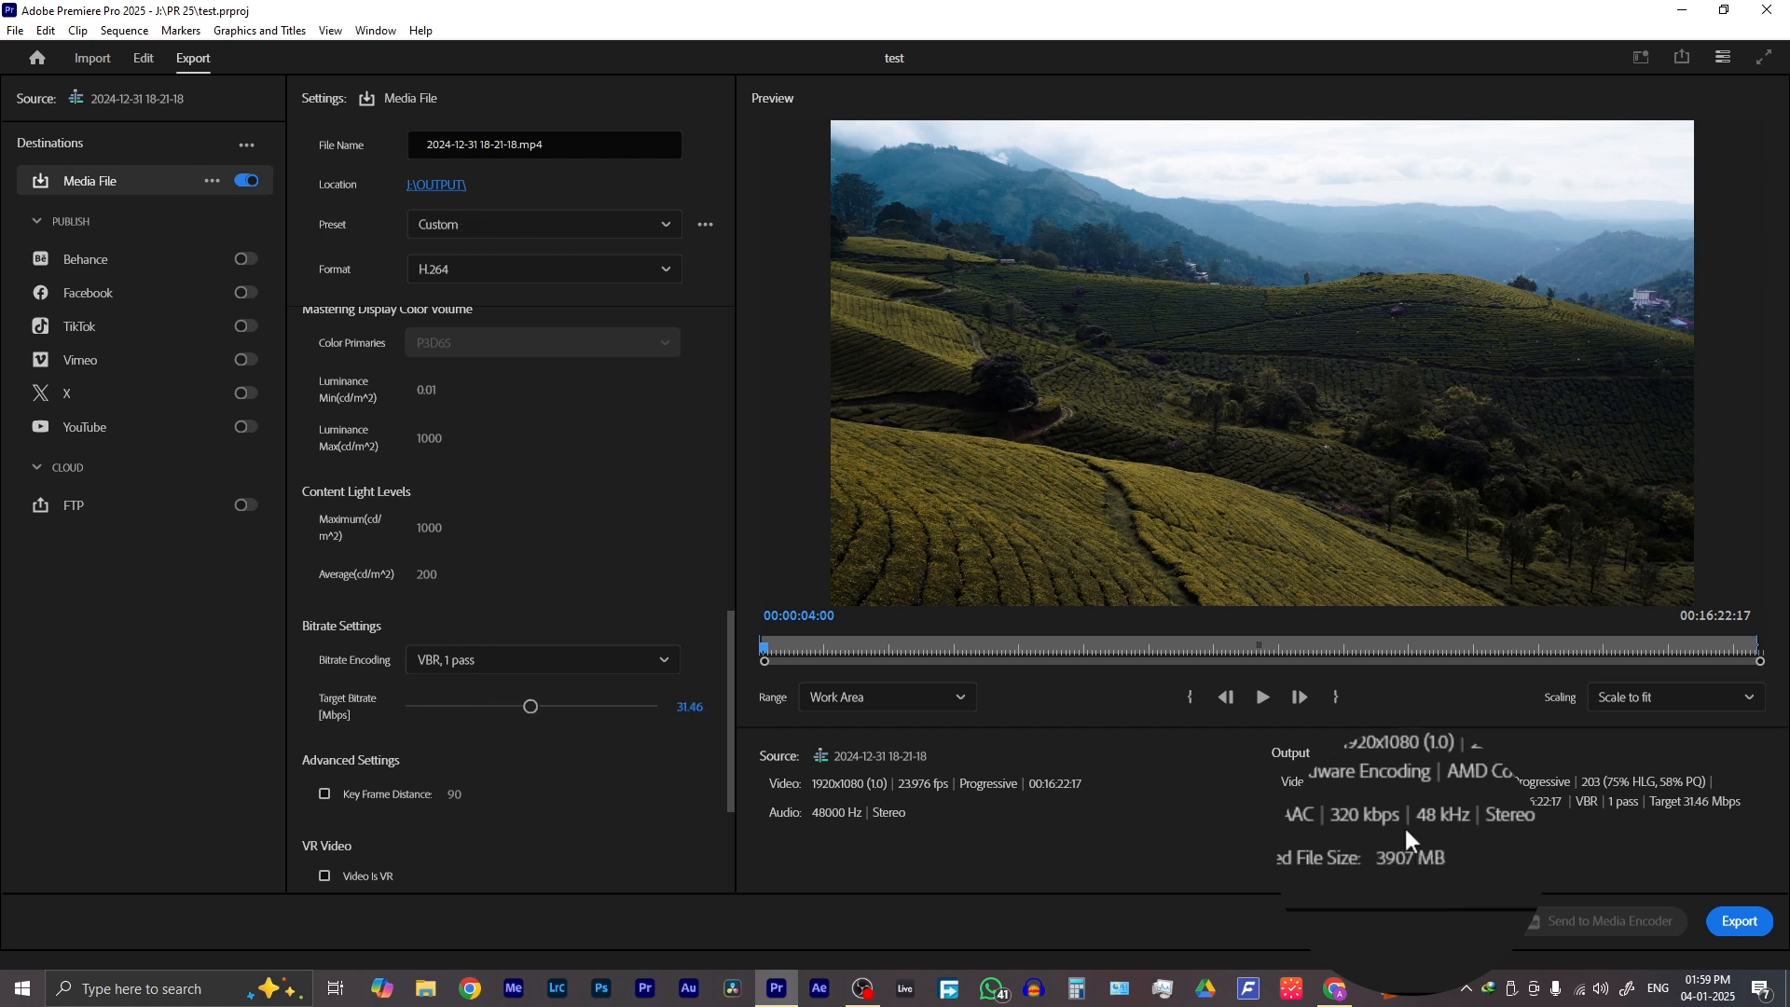
{"action": "left_click_drag", "start_coordinate": [530, 707], "coordinate": [615, 707]}
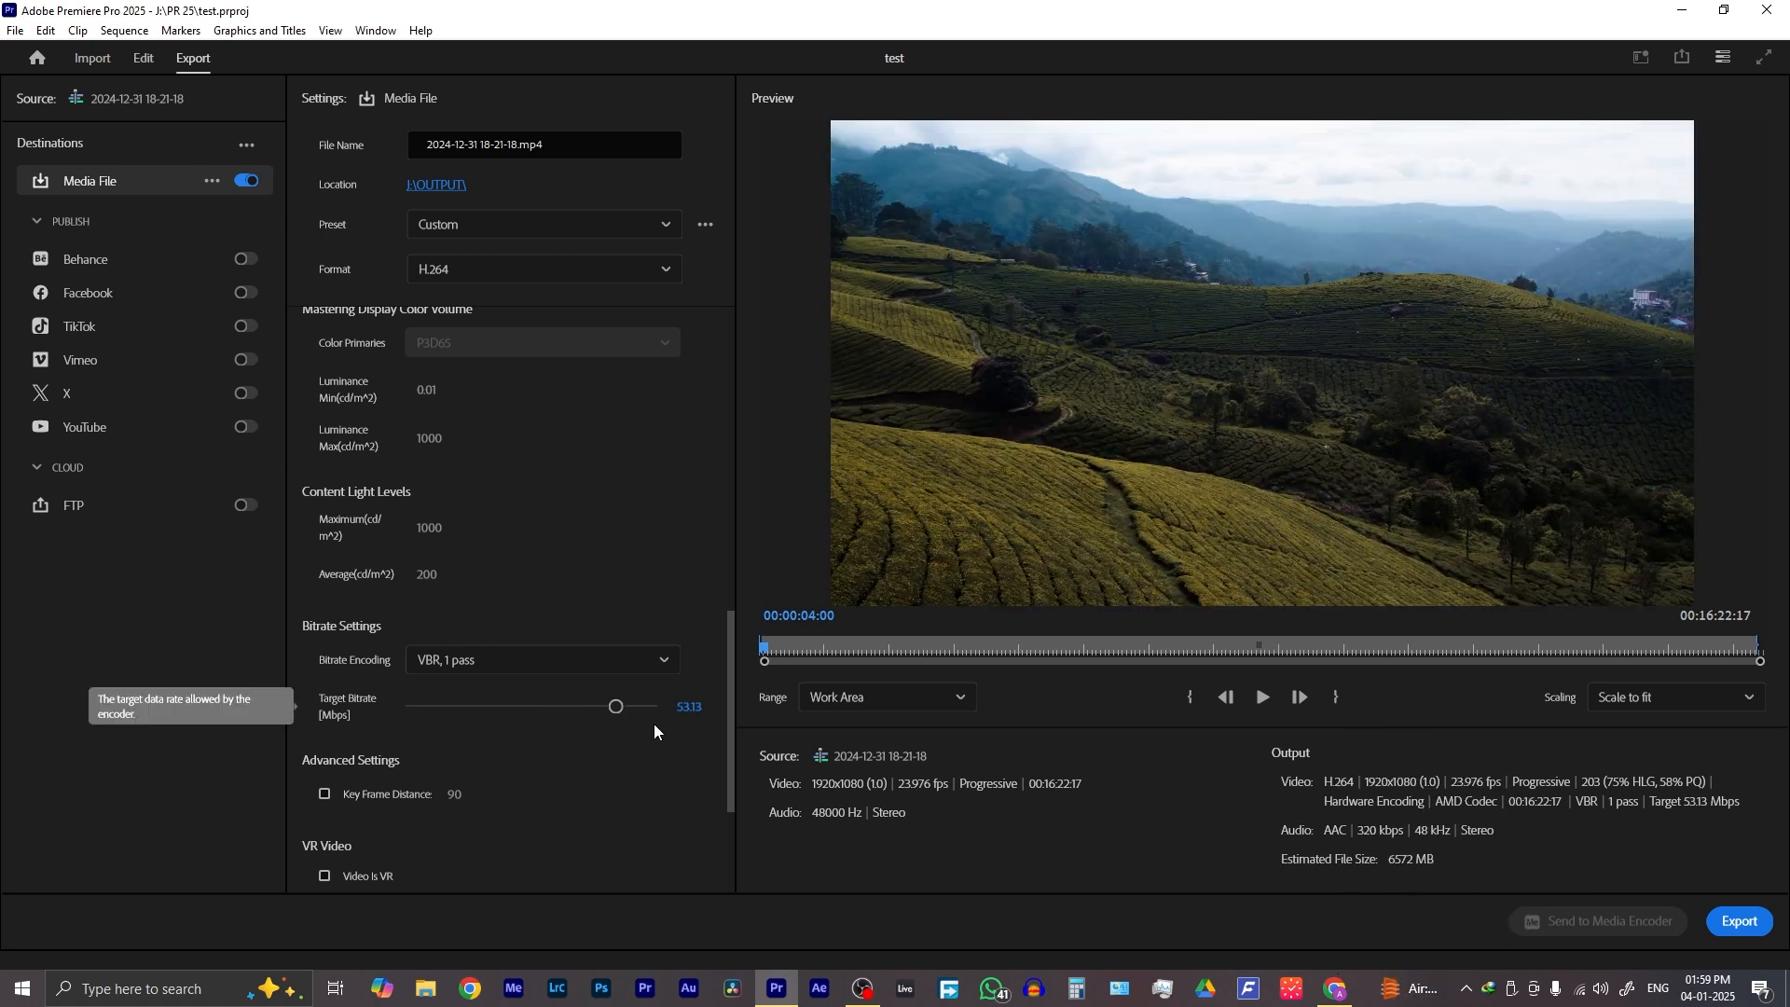
{"action": "left_click", "coordinate": [689, 706]}
{"action": "type", "text": "20"}
{"action": "key", "text": "Return"}
Expand the audio settings and look through the audio format, audio codec and channel options
{"action": "scroll", "coordinate": [498, 770], "scroll_direction": "down", "scroll_amount": 3}
{"action": "left_click", "coordinate": [466, 726]}
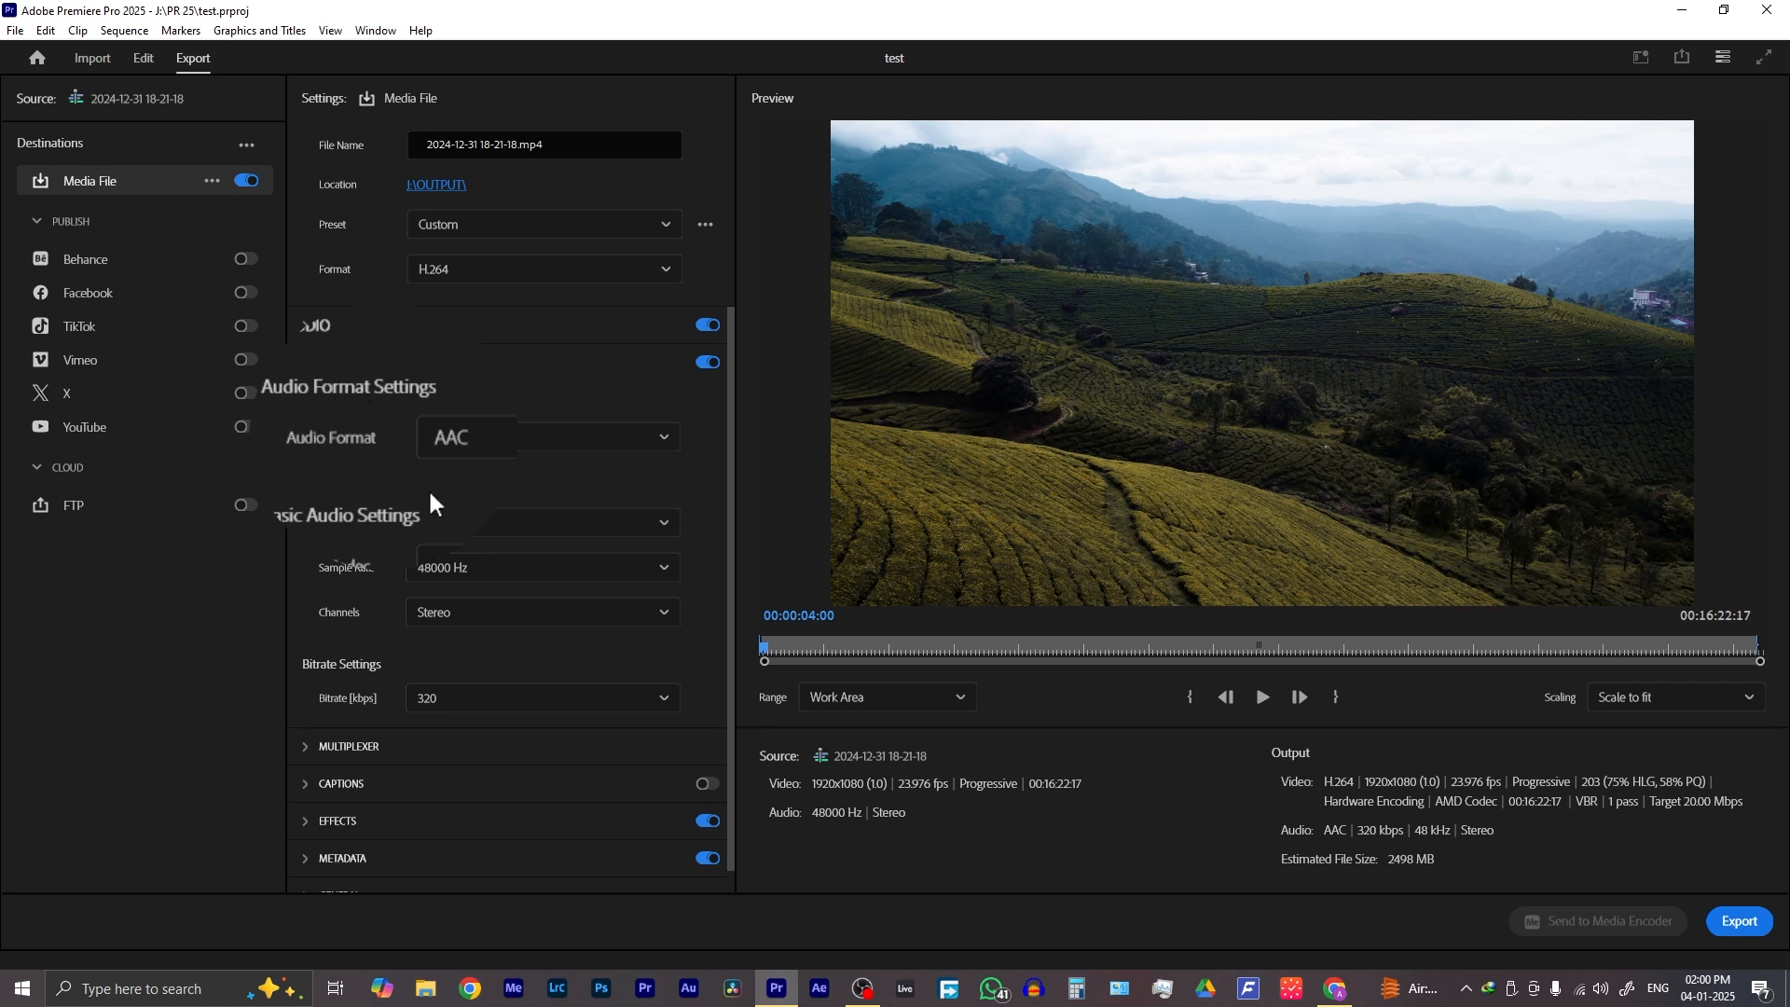
{"action": "left_click", "coordinate": [439, 445]}
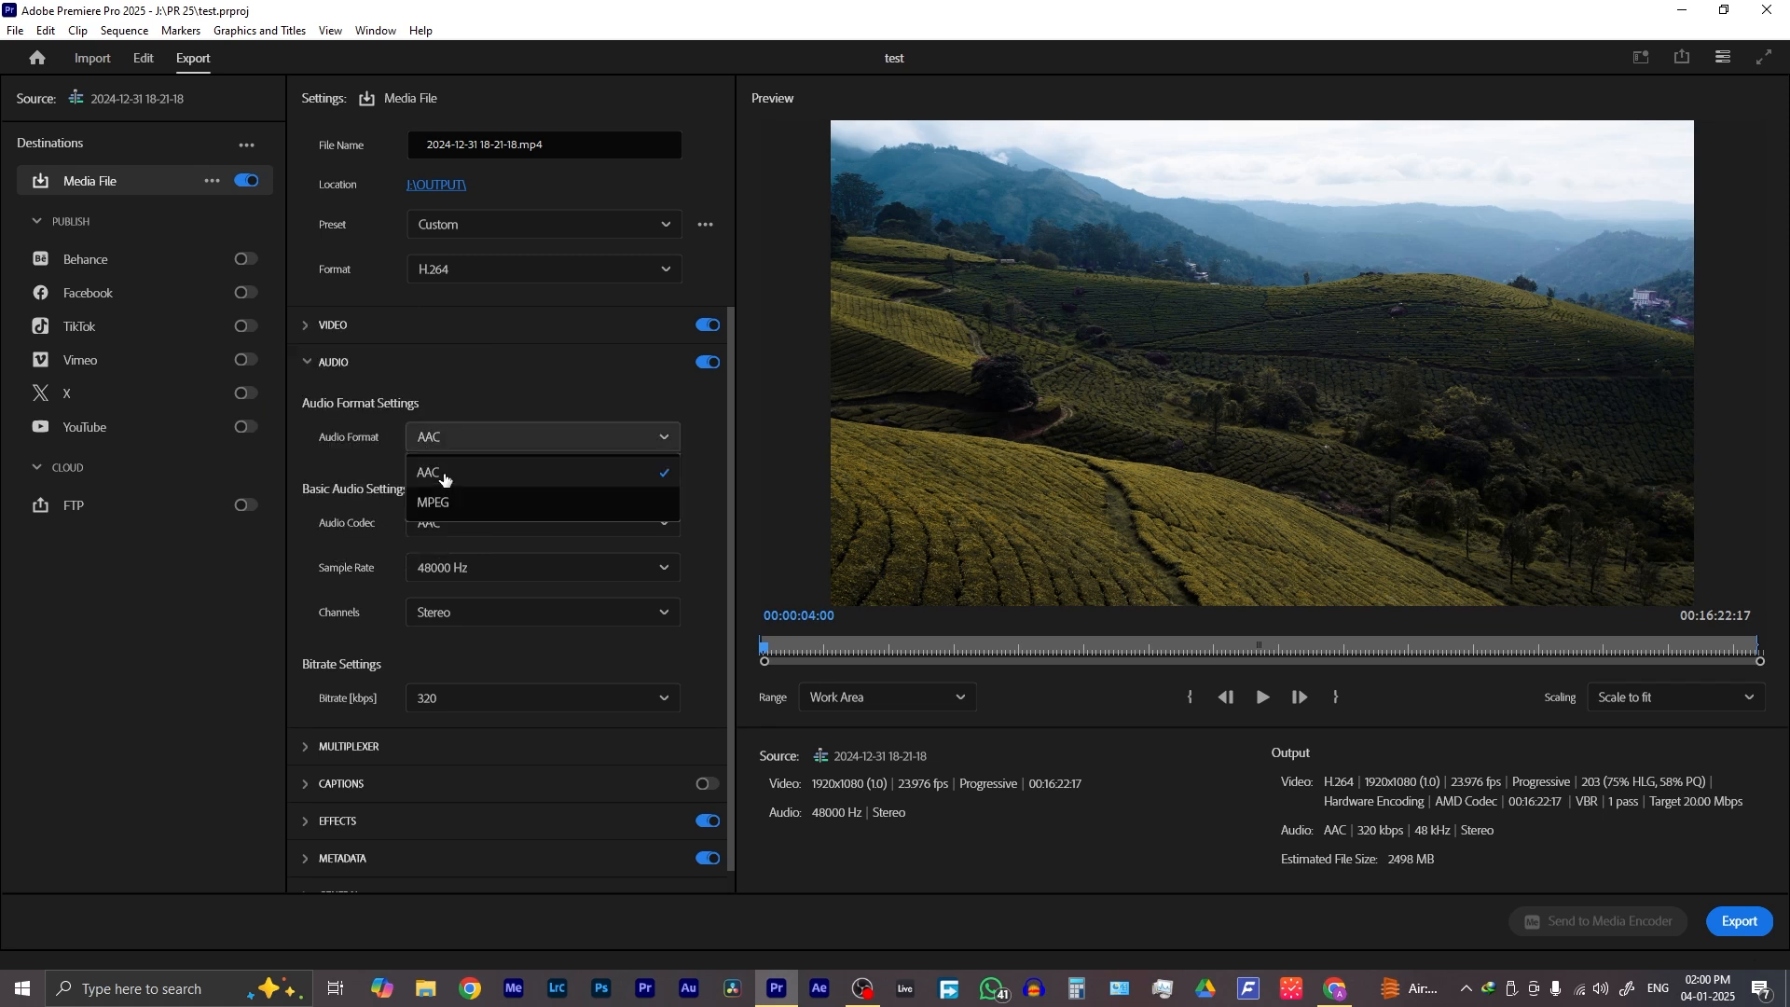
{"action": "left_click", "coordinate": [460, 580]}
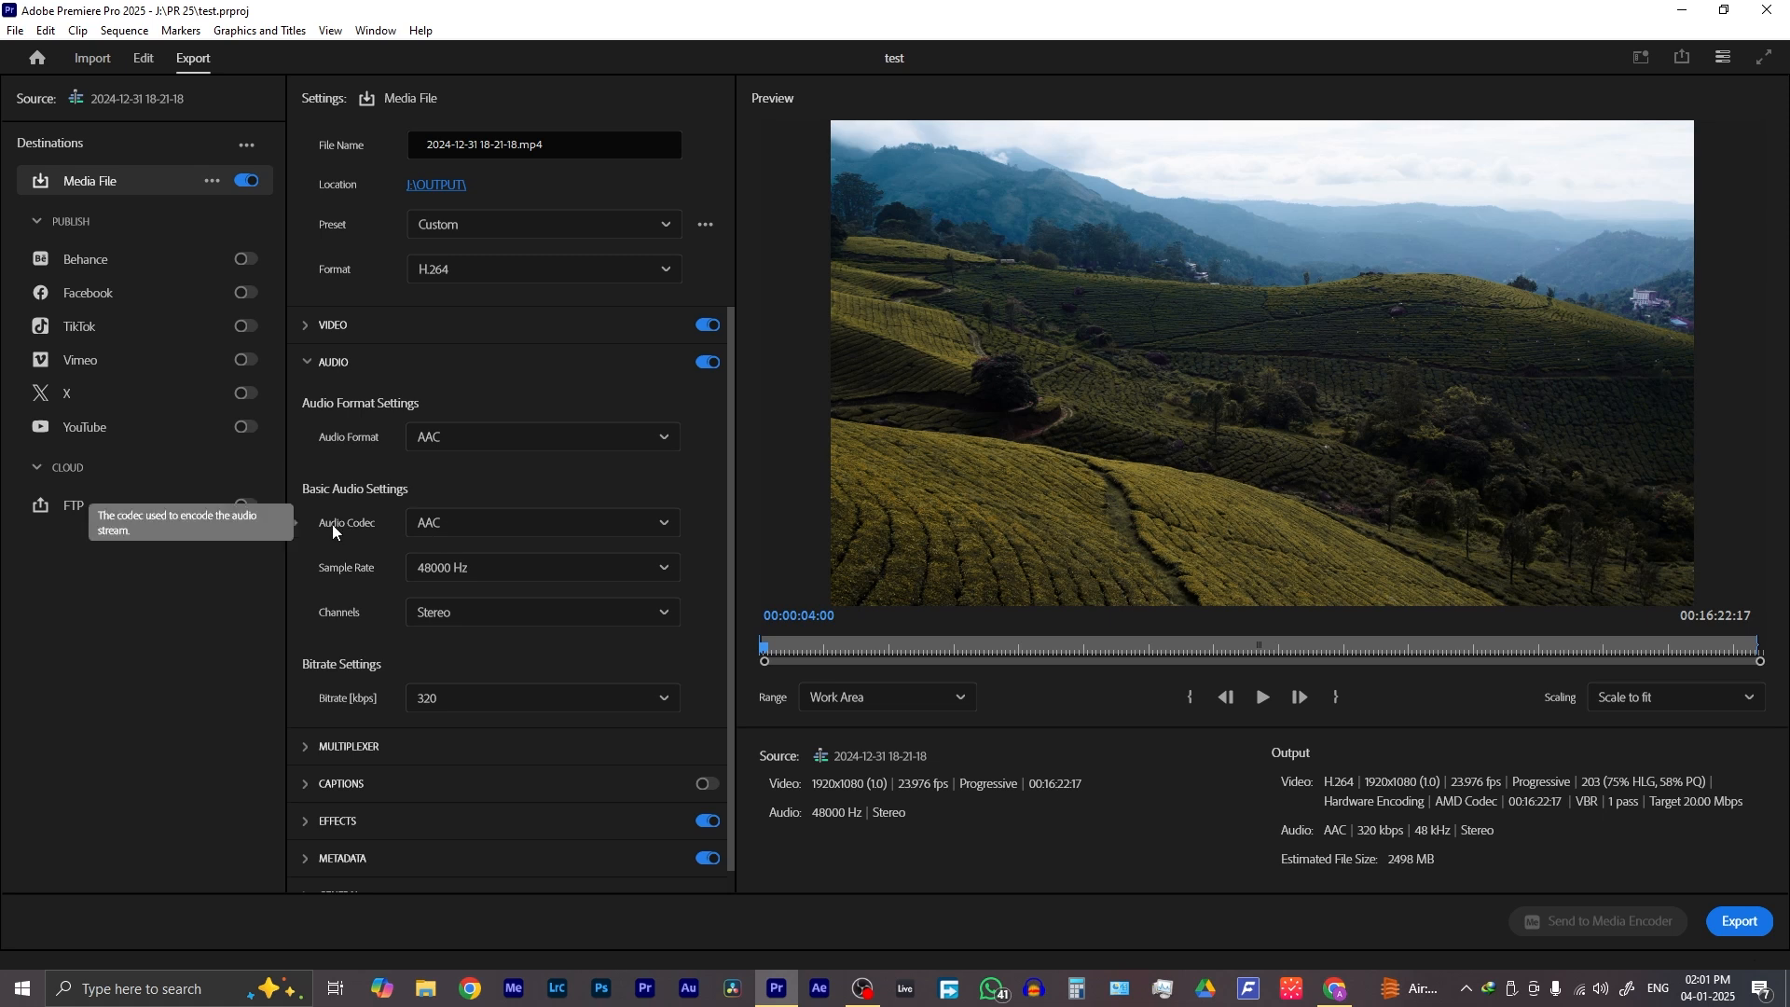
{"action": "left_click", "coordinate": [435, 522]}
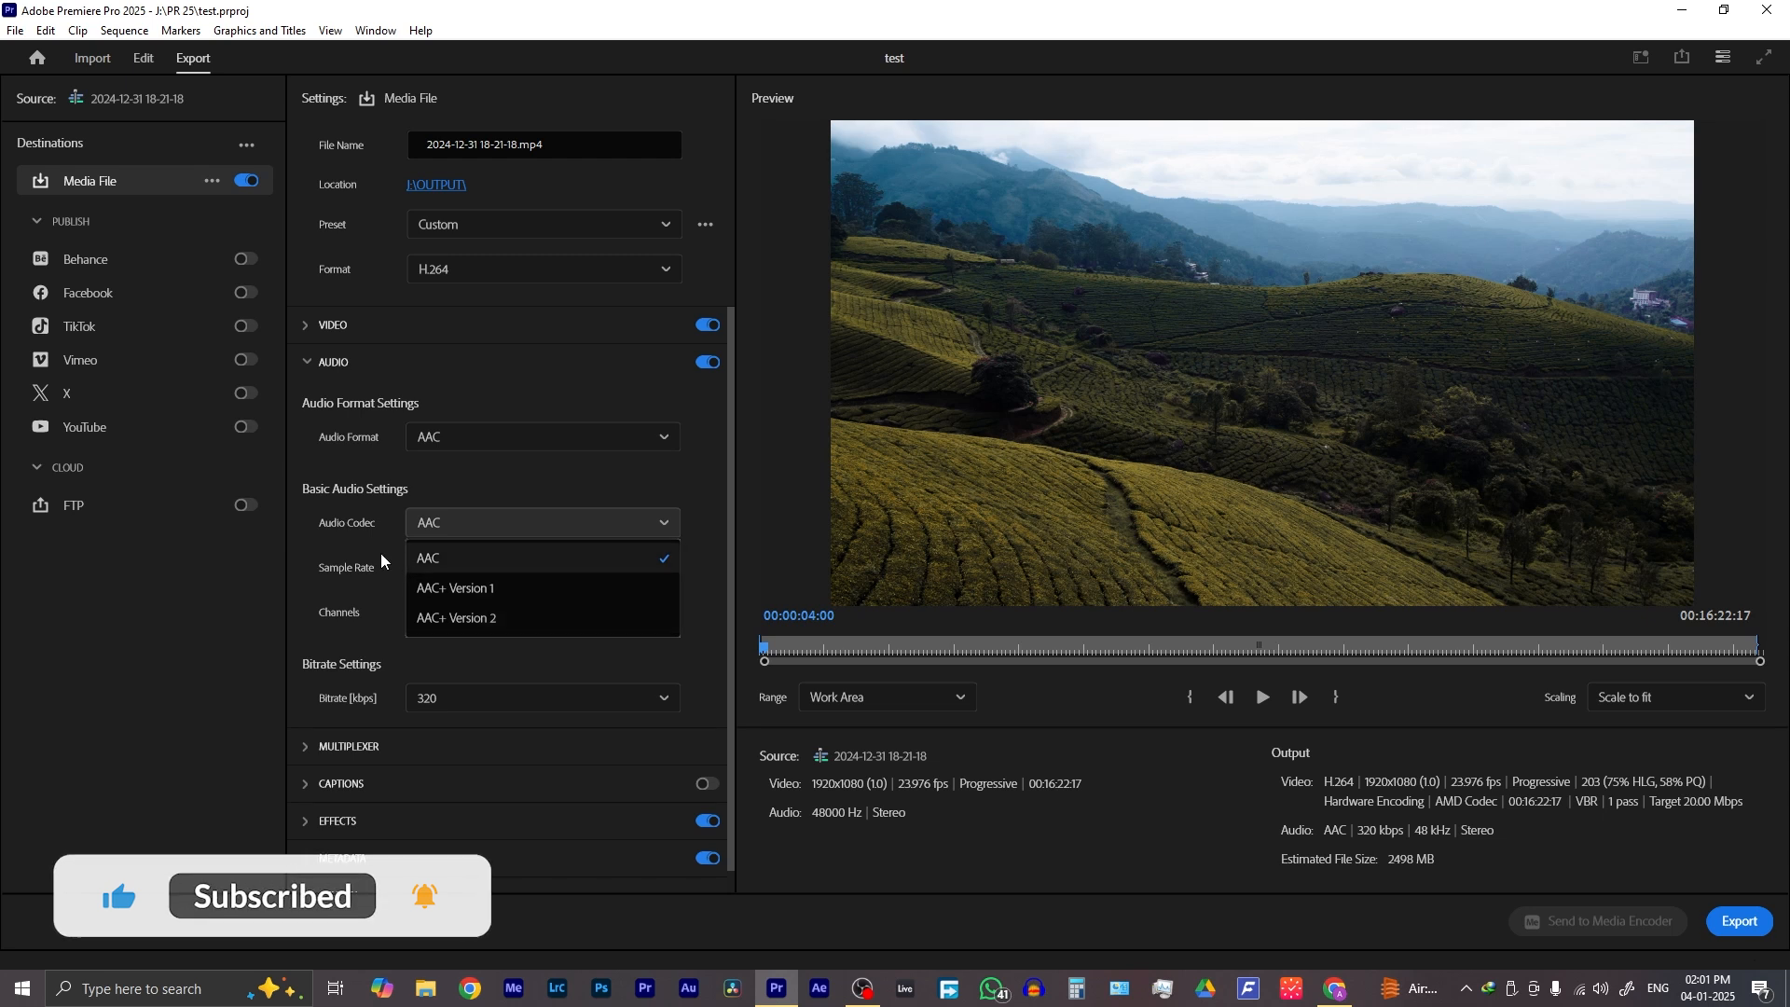
{"action": "left_click", "coordinate": [348, 534]}
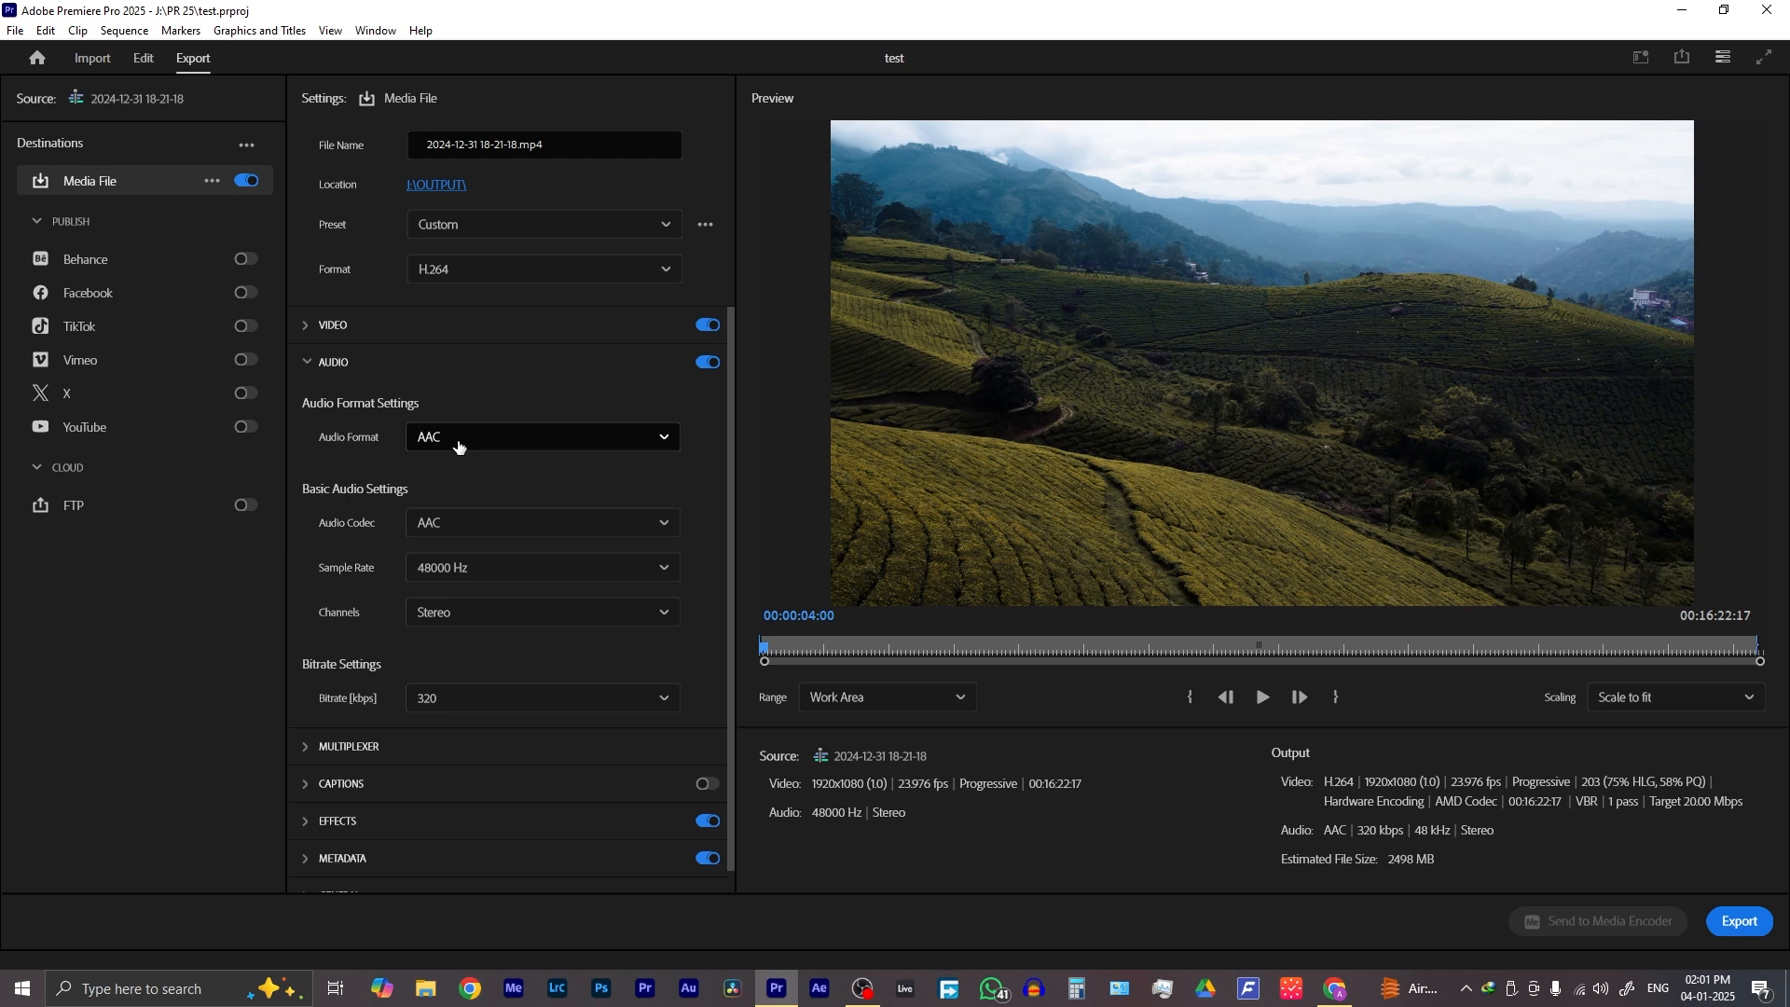
{"action": "left_click", "coordinate": [426, 617]}
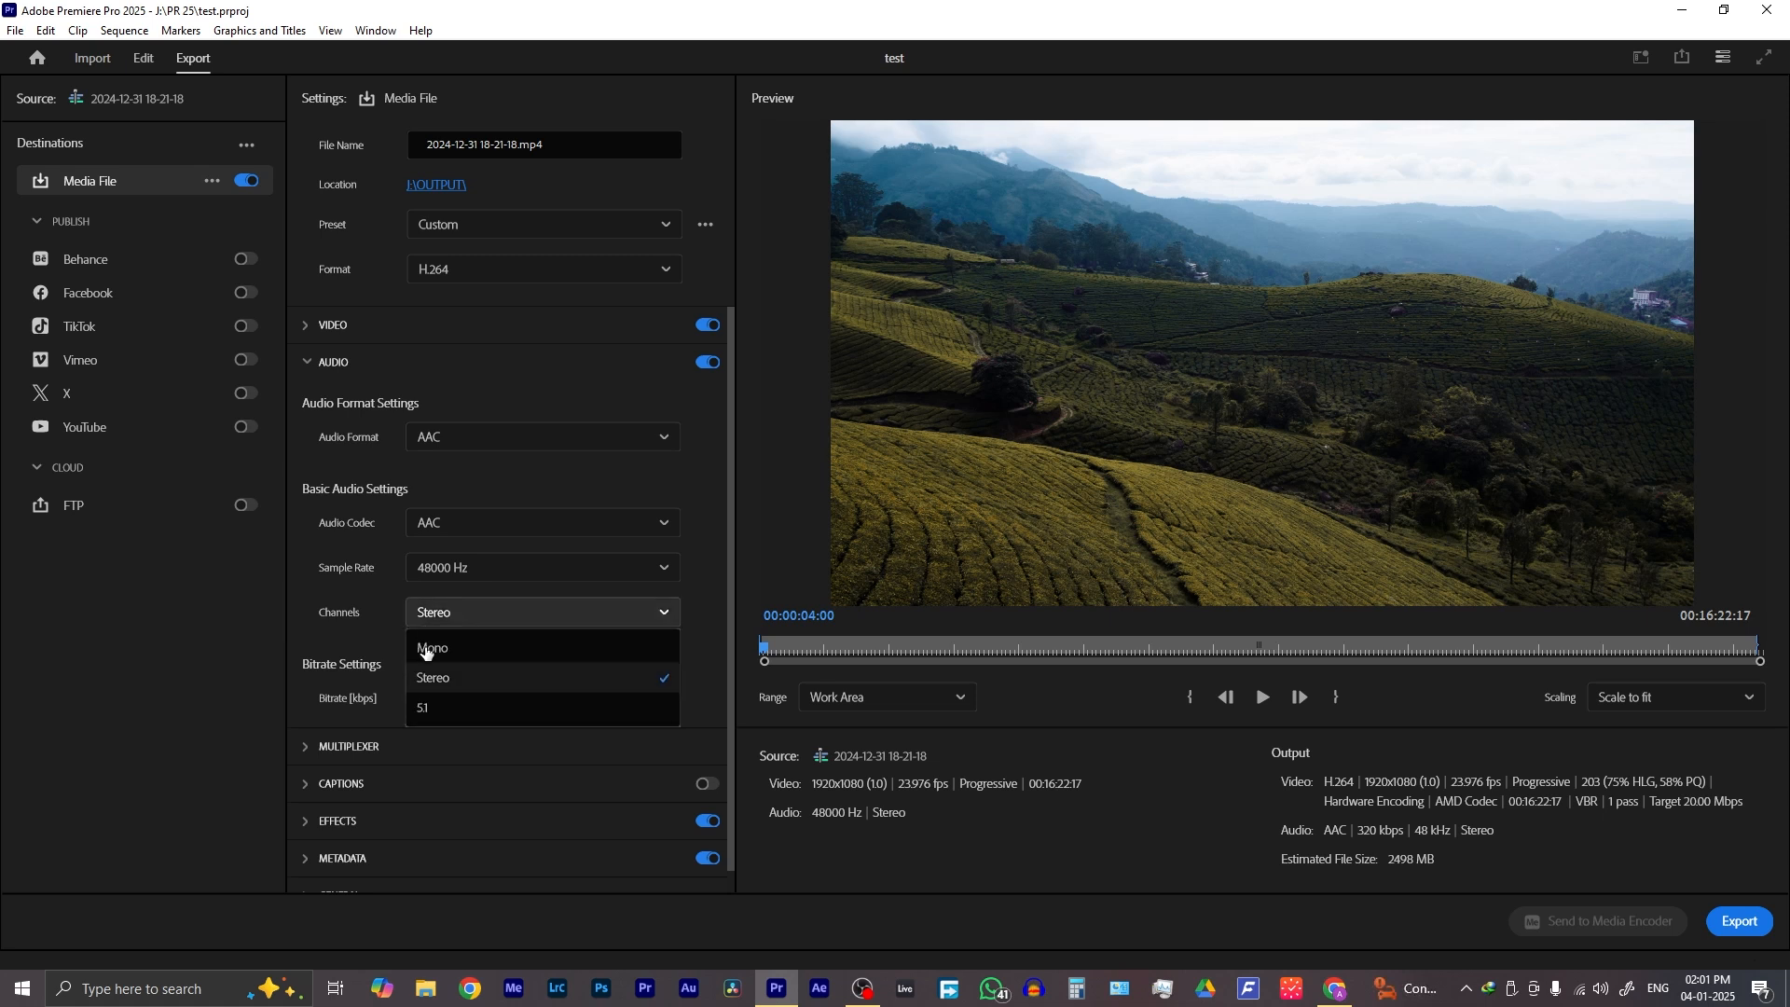
{"action": "left_click", "coordinate": [466, 688]}
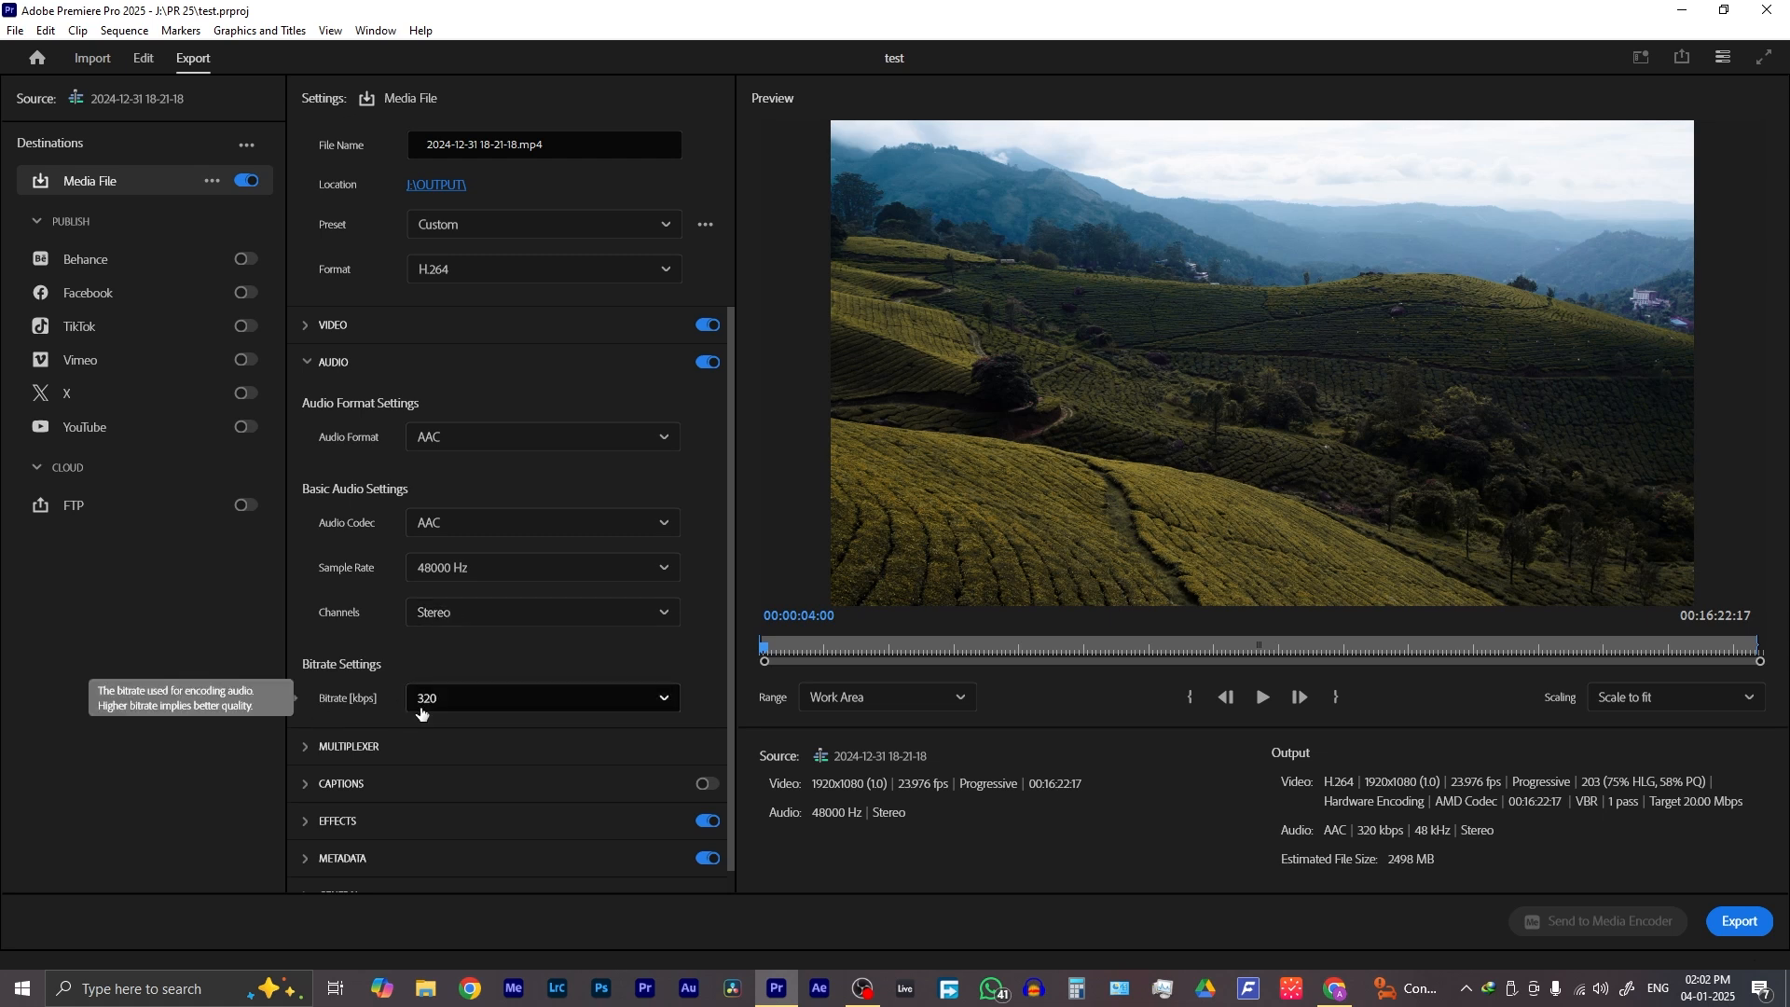
Review the video bitrate settings again, collapse the audio settings, and reopen the basic video settings
{"action": "left_click", "coordinate": [320, 326]}
{"action": "scroll", "coordinate": [313, 701], "scroll_direction": "down", "scroll_amount": 15}
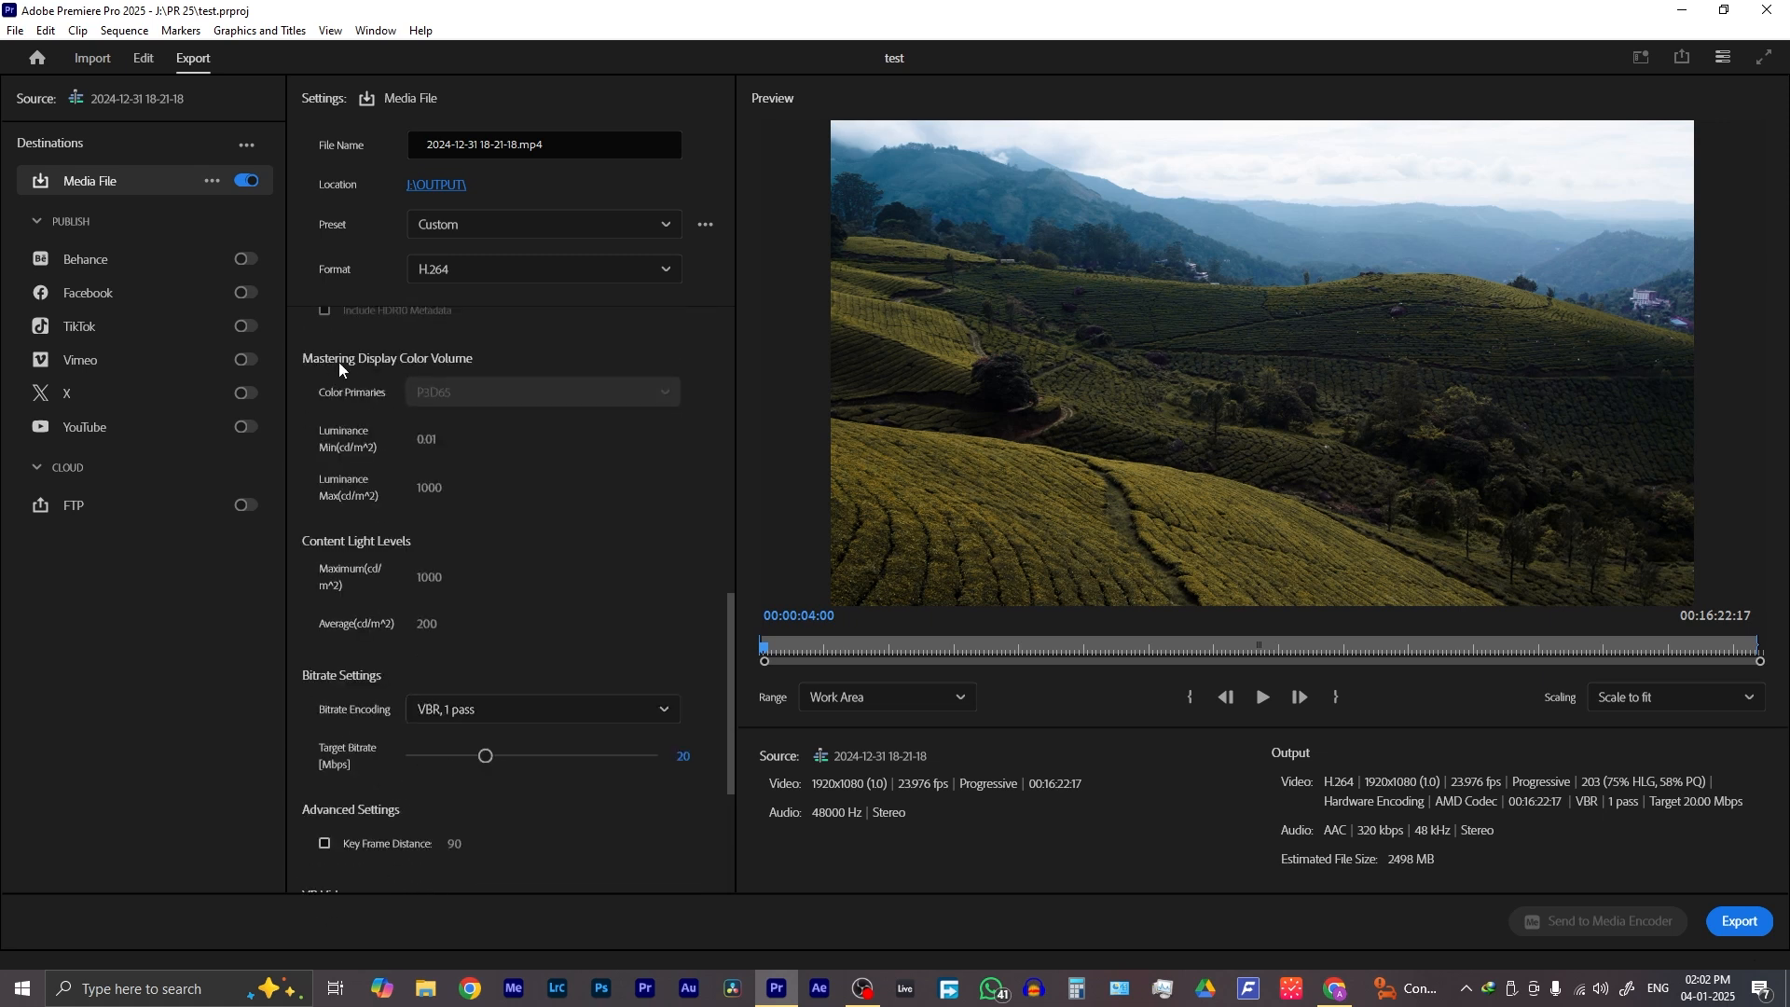
{"action": "scroll", "coordinate": [298, 354], "scroll_direction": "up", "scroll_amount": 10}
{"action": "scroll", "coordinate": [299, 367], "scroll_direction": "up", "scroll_amount": 5}
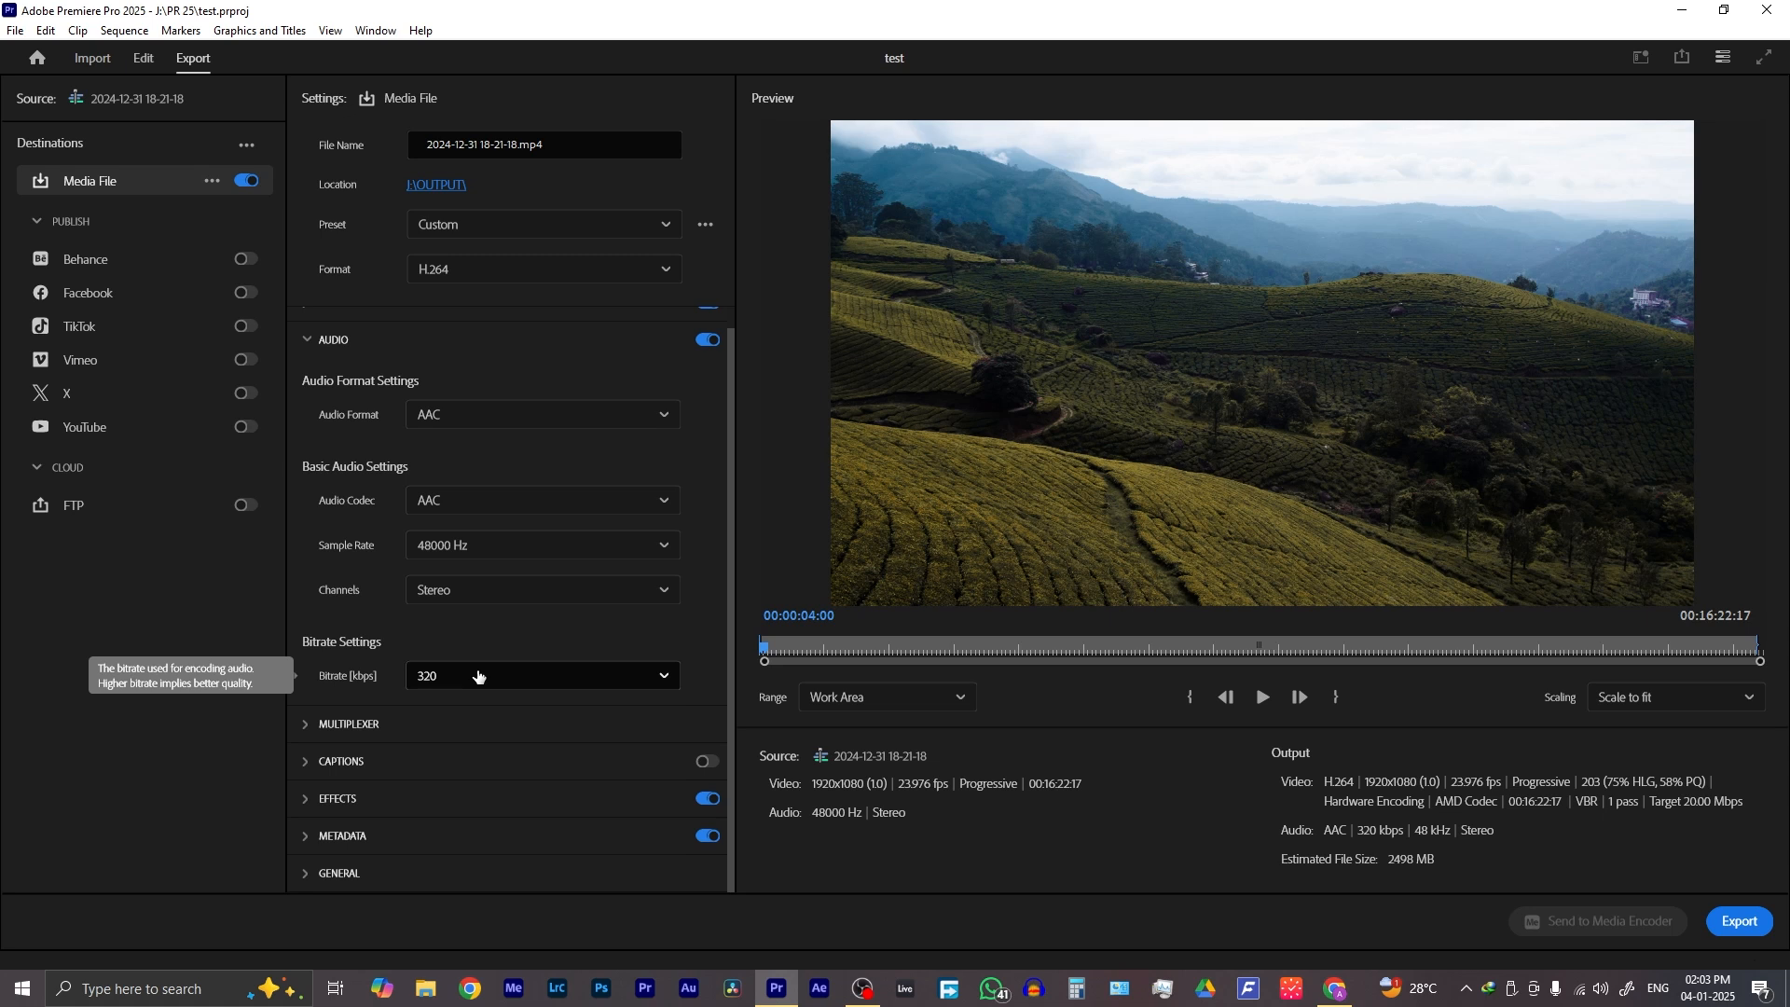
{"action": "left_click", "coordinate": [306, 339]}
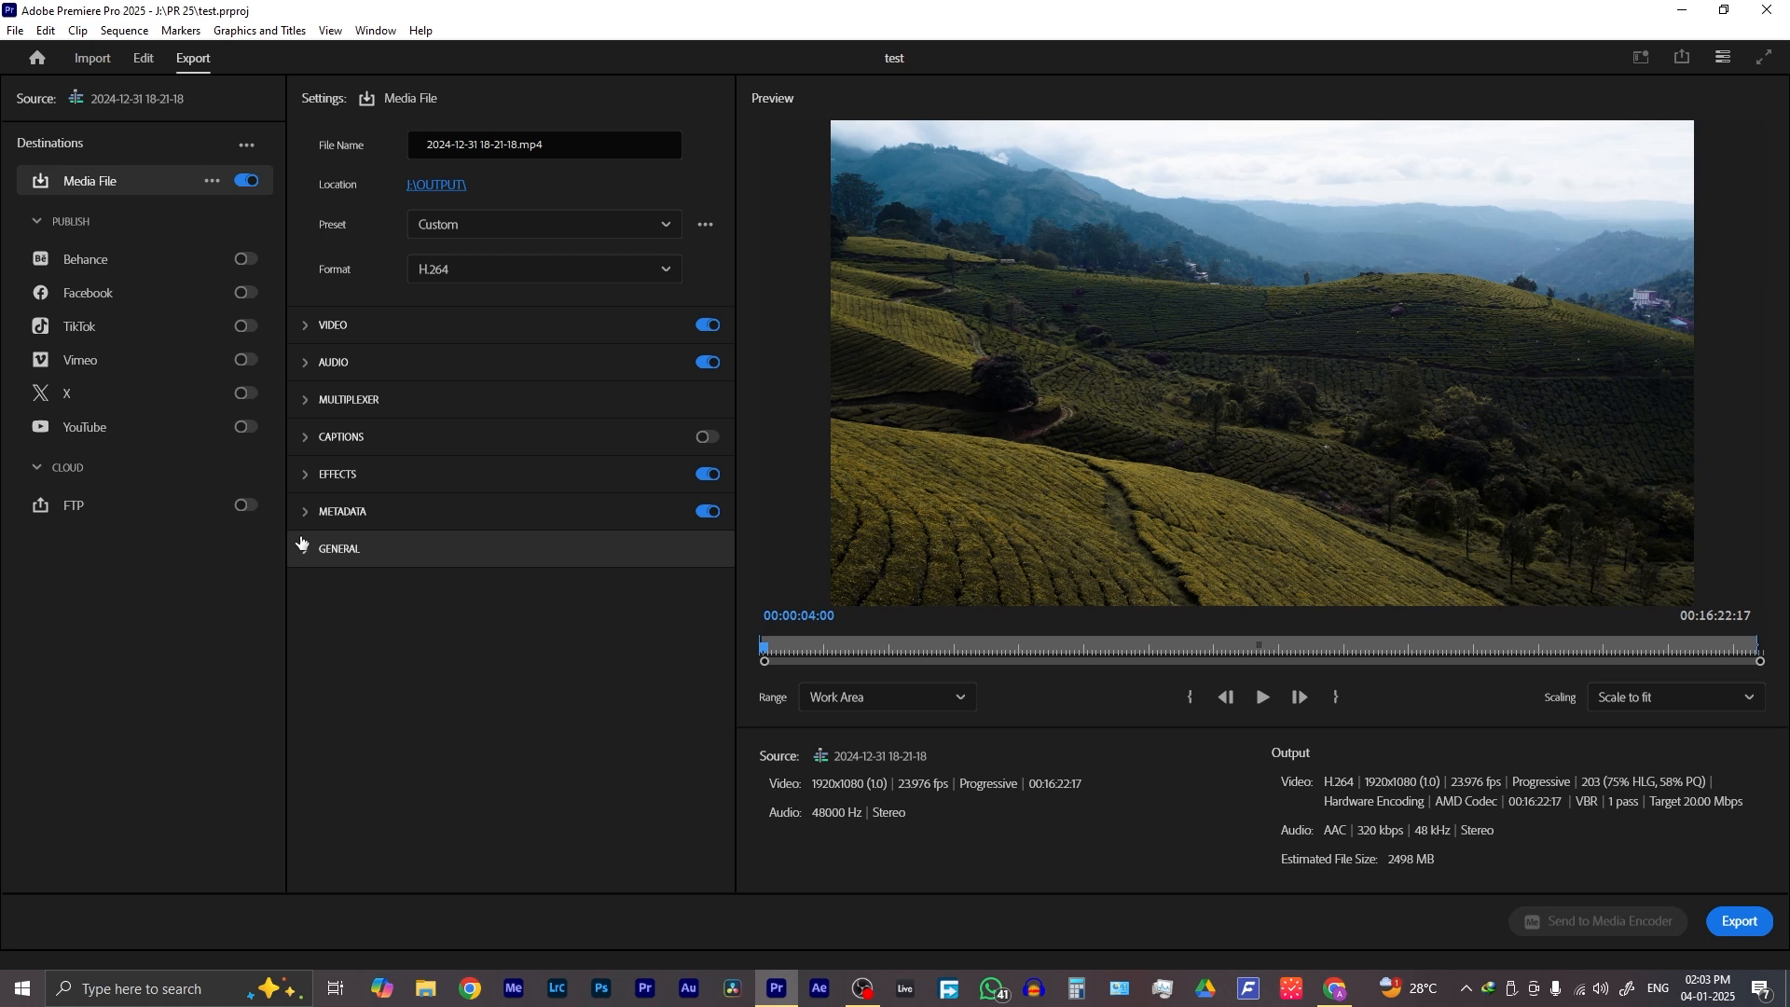
{"action": "left_click", "coordinate": [322, 333]}
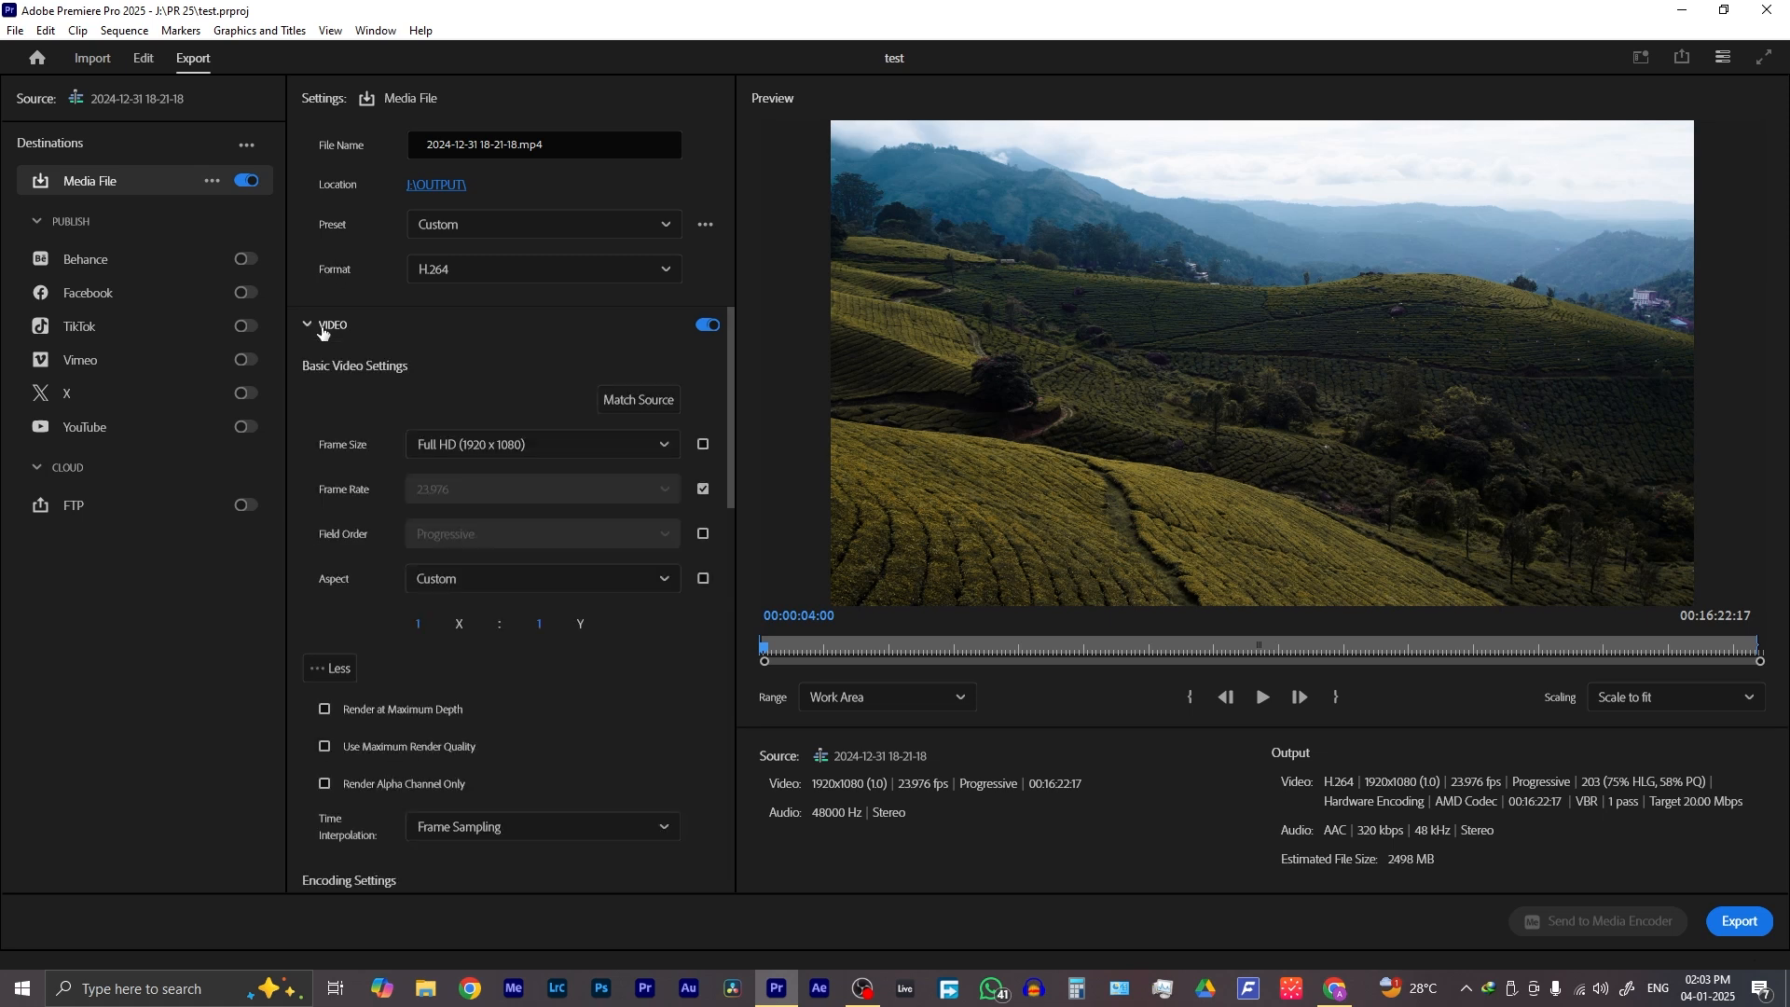